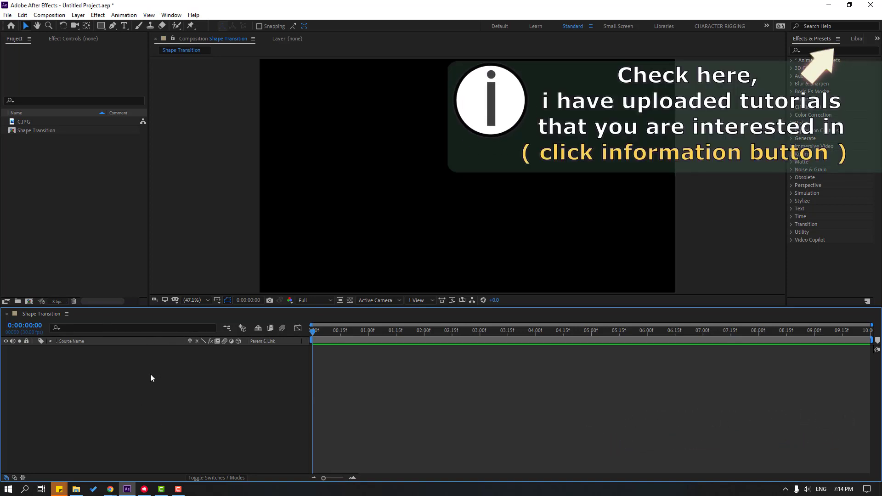
- Add a new solid layer named BG to the Shape Transition comp
right_click(108, 380)
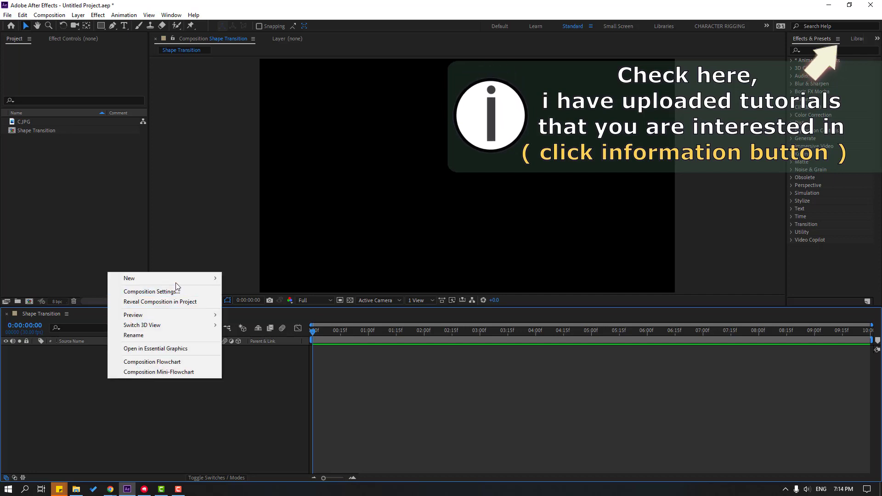
mouse_move(175, 283)
click(243, 302)
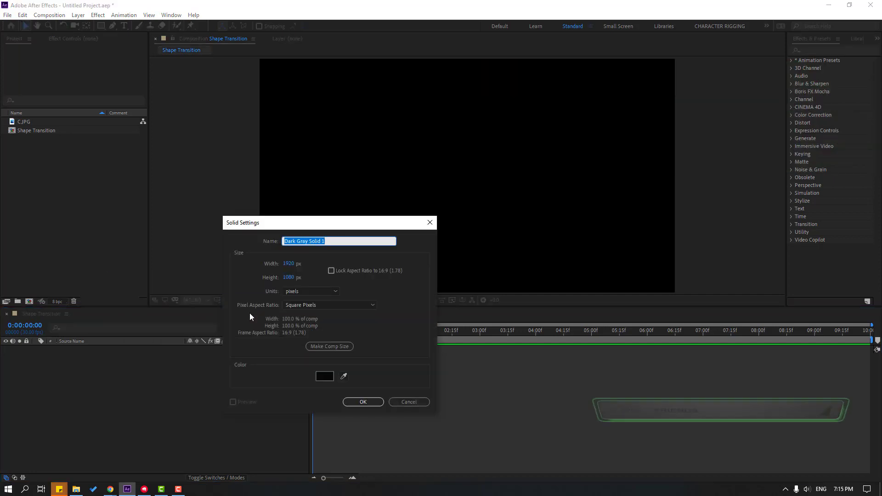
text(BG)
click(364, 403)
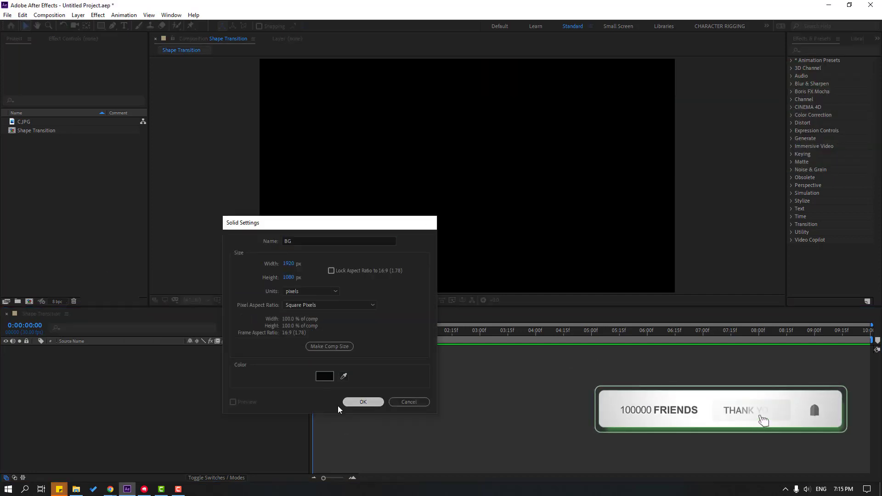
- Bring C.JPG into the comp, move it to the lower right, and lock it
click(22, 122)
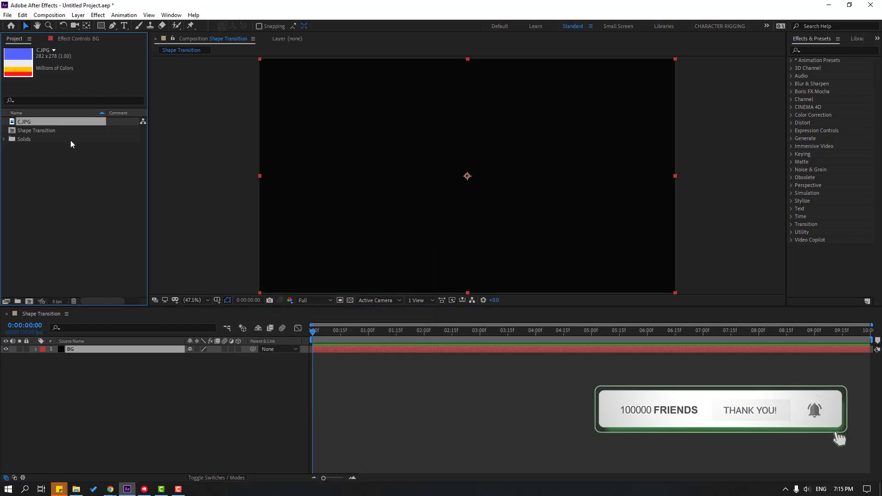
drag(24, 122, 84, 350)
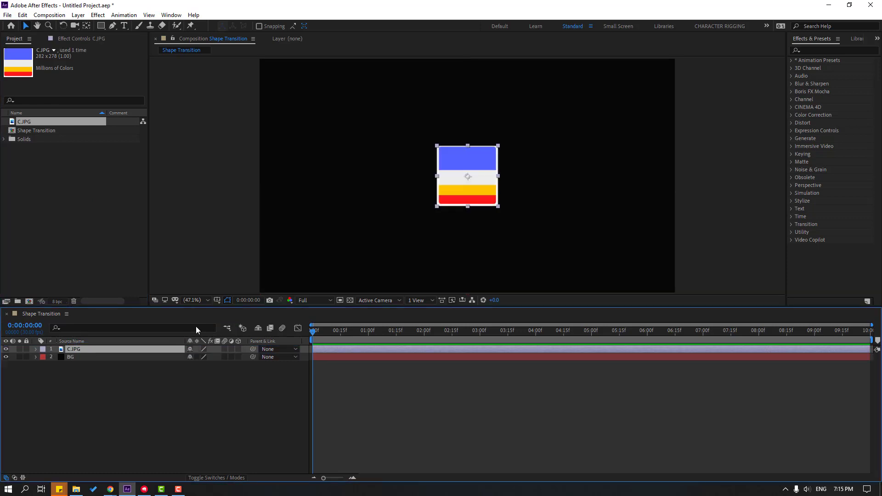
drag(459, 197, 617, 271)
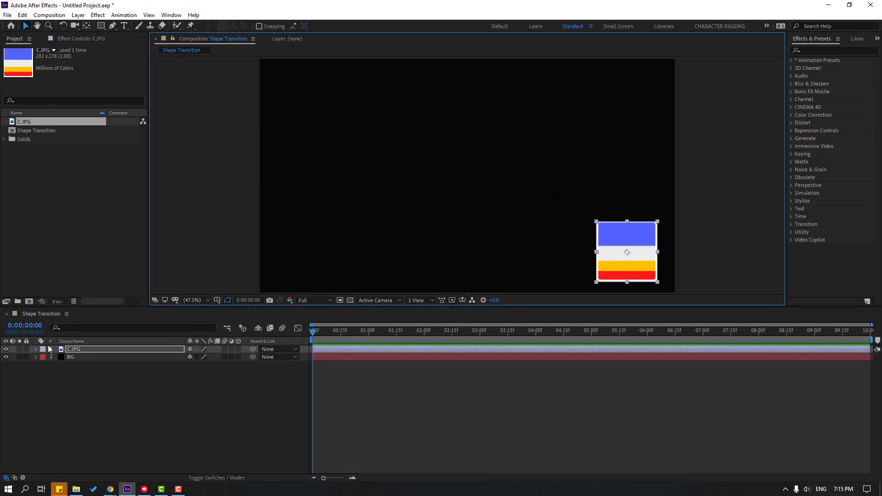
click(26, 349)
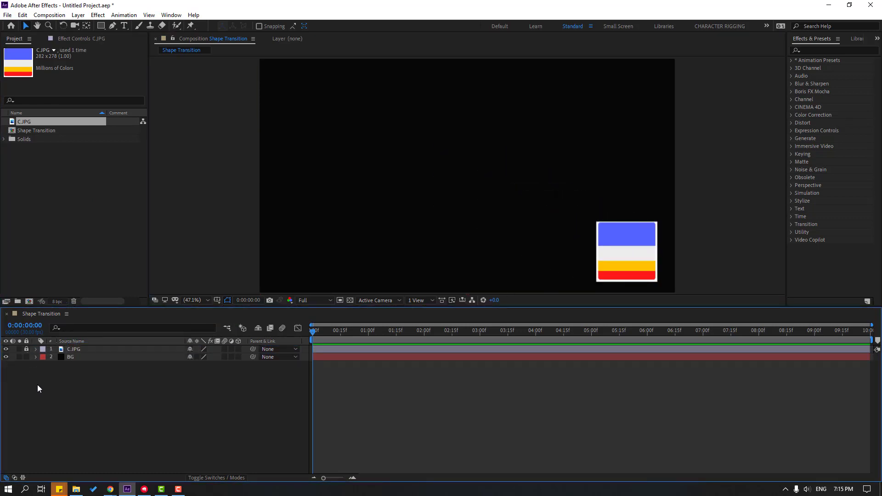
- Apply a Fill effect to BG, sampling C.JPG's pale grey band as its colour, then lock BG
click(818, 50)
text(fill)
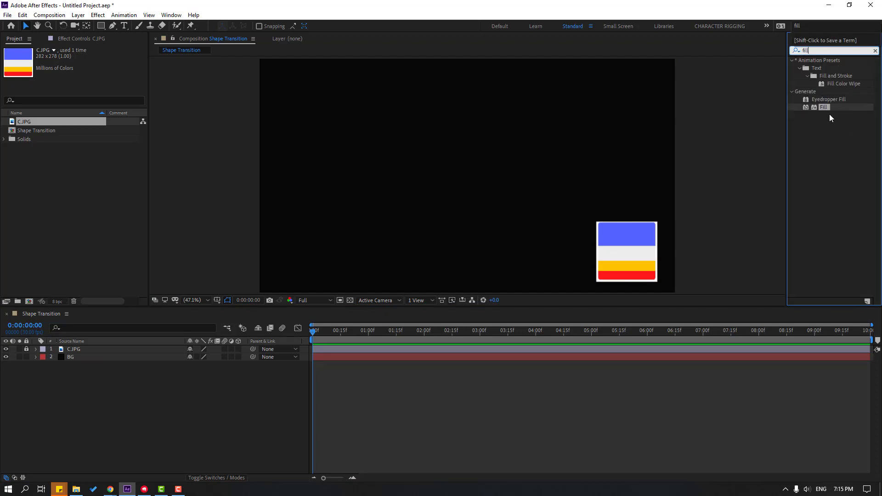
drag(825, 112, 96, 361)
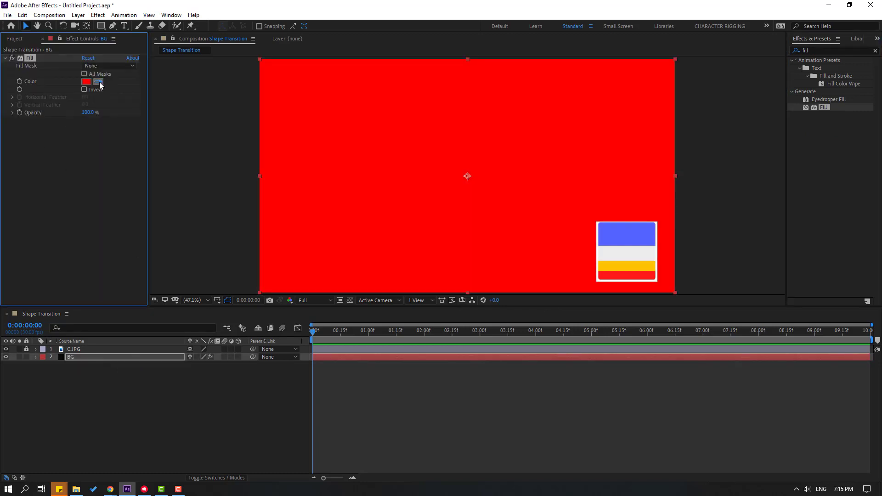
click(642, 251)
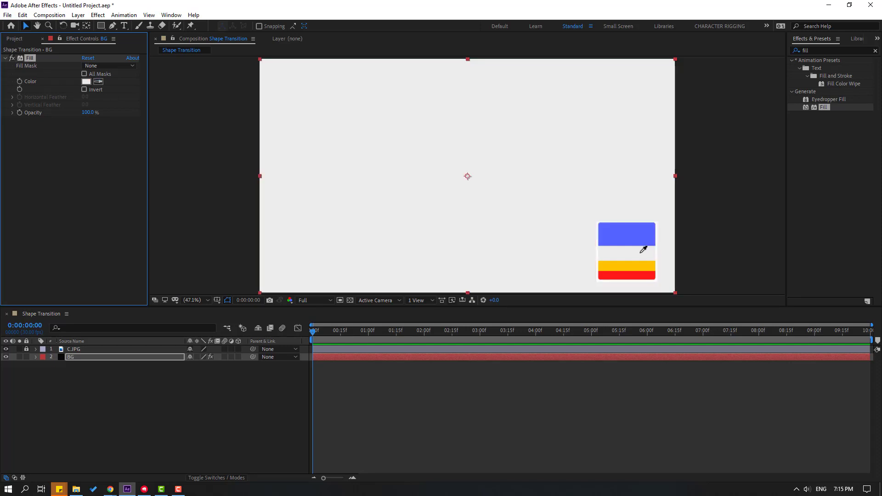
click(27, 357)
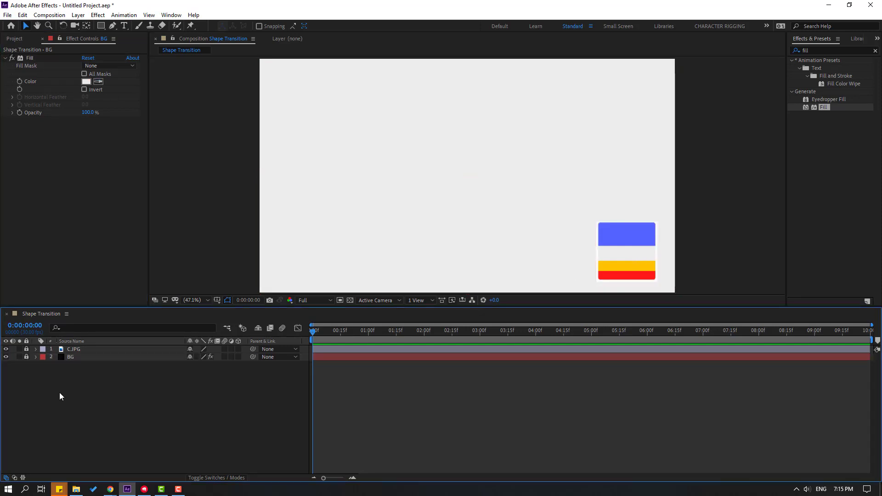
- Draw a circle near the frame centre with the Ellipse Tool
click(101, 26)
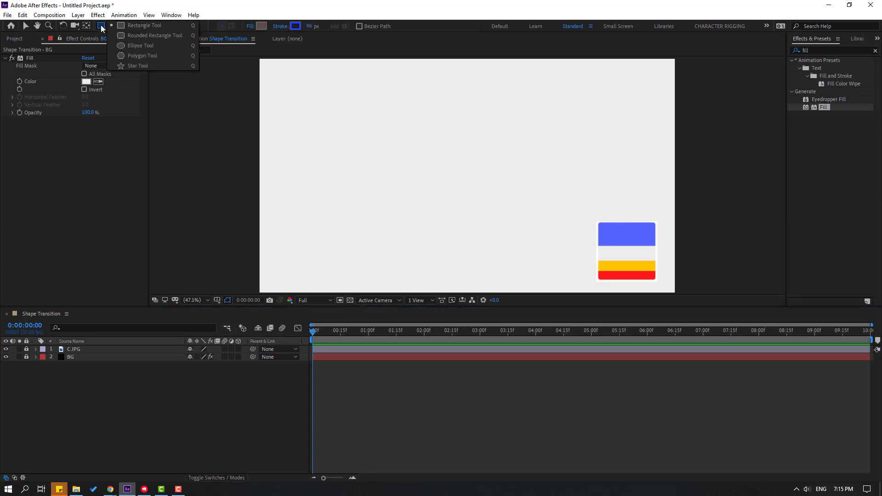
click(152, 47)
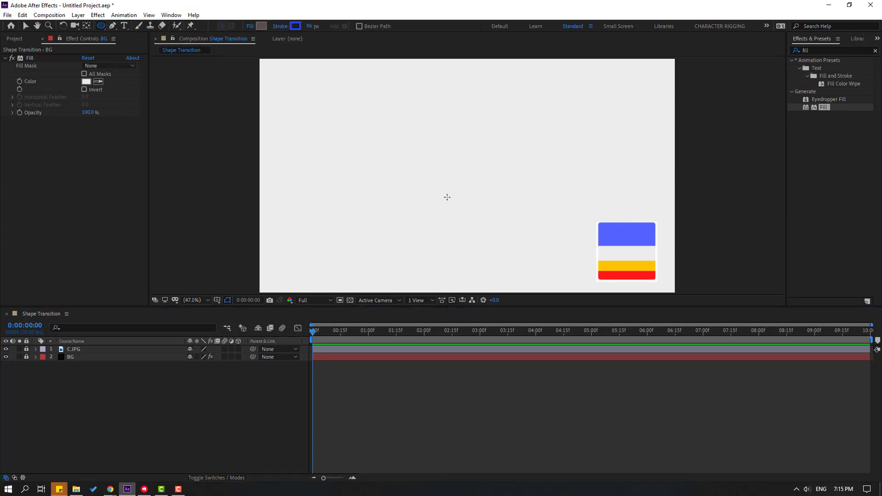
drag(406, 132, 449, 175)
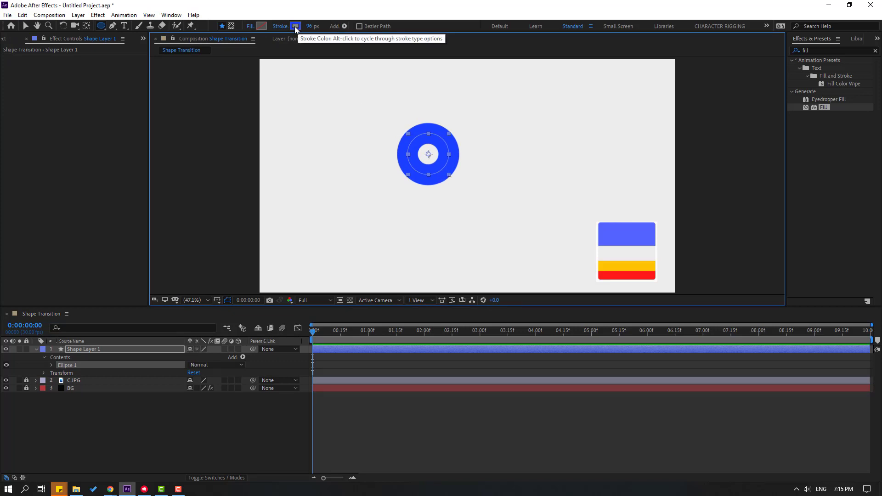
- Give the circle a stroke sampled from C.JPG's blue band and thin it to 58 px
click(295, 27)
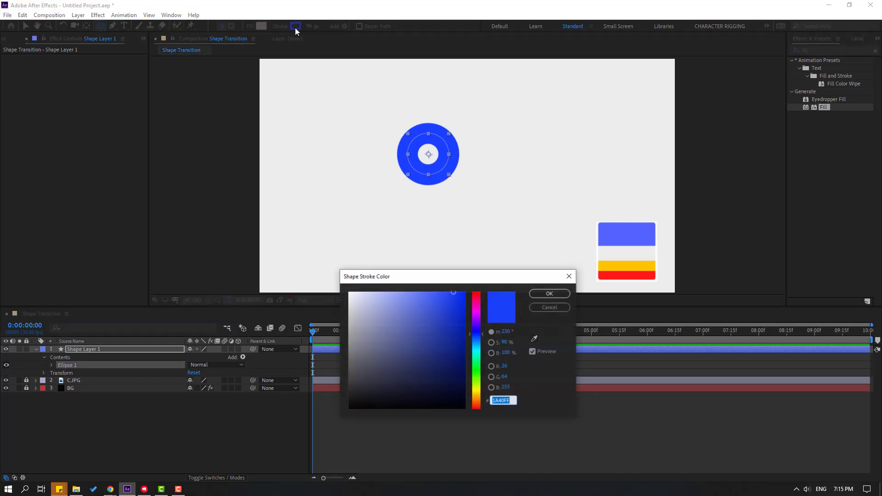
click(535, 338)
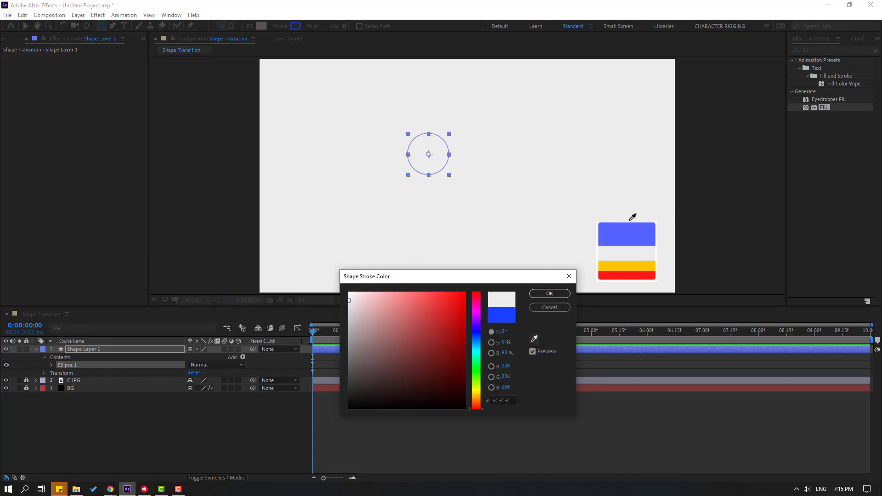
click(627, 228)
click(549, 293)
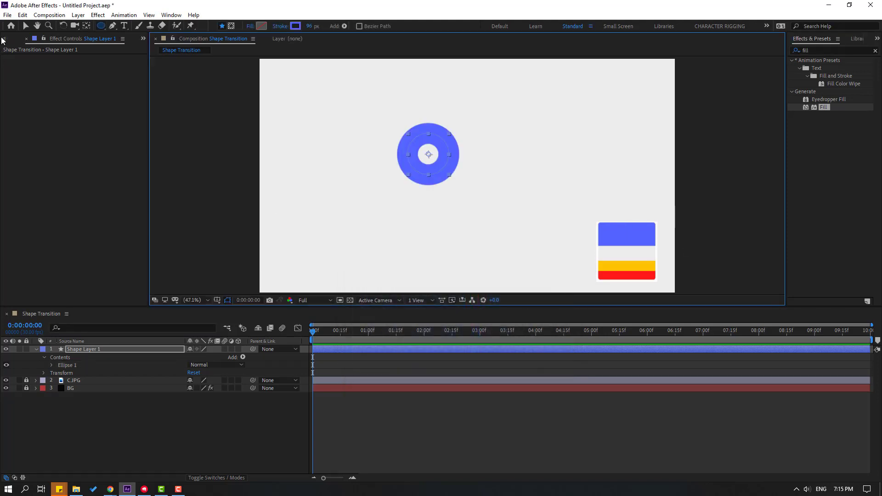
click(26, 27)
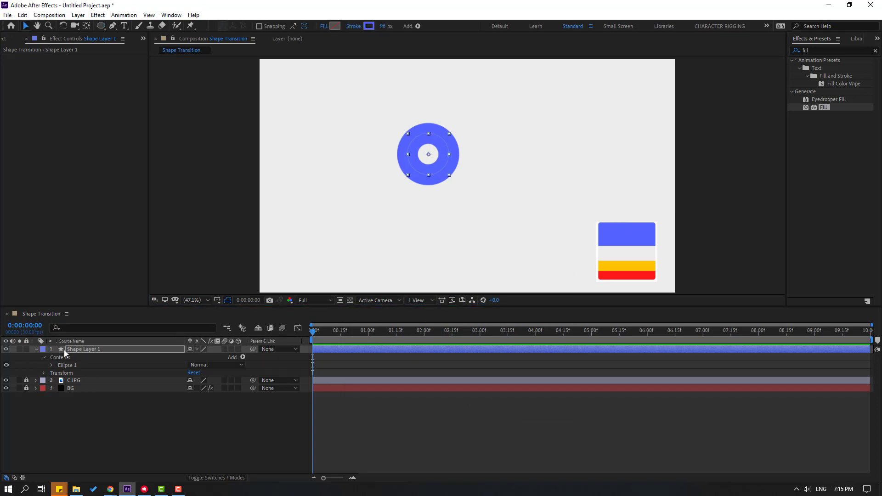
drag(383, 26, 366, 25)
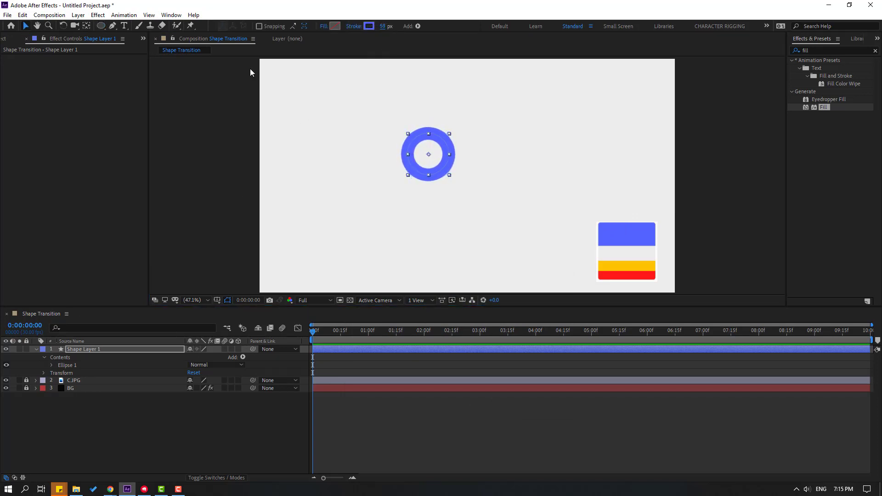
- Centre the blue ring horizontally and vertically using the Align panel
click(171, 15)
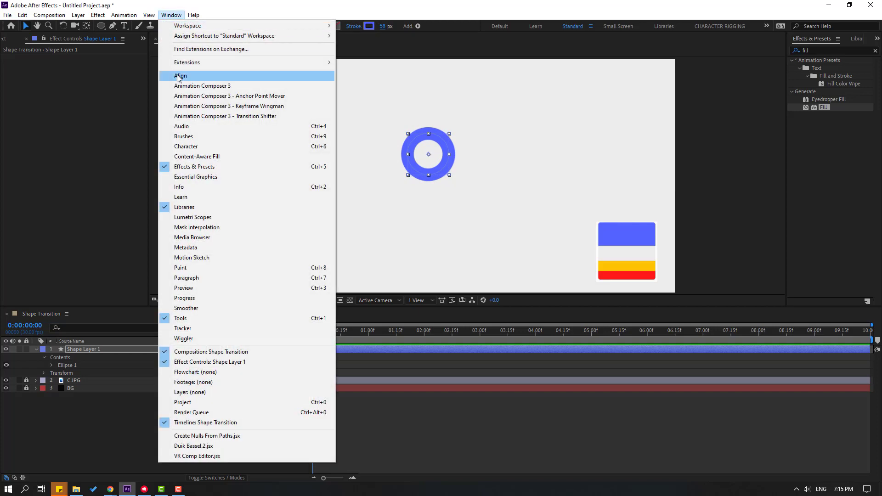
click(186, 76)
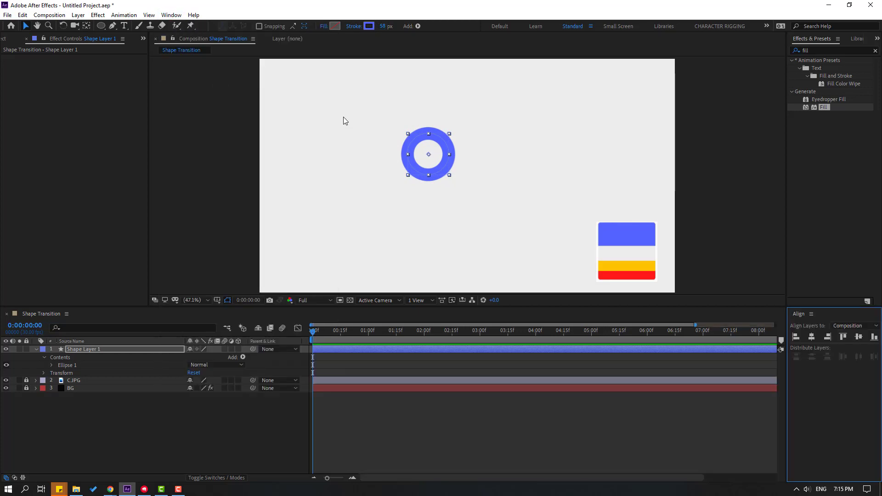
click(812, 337)
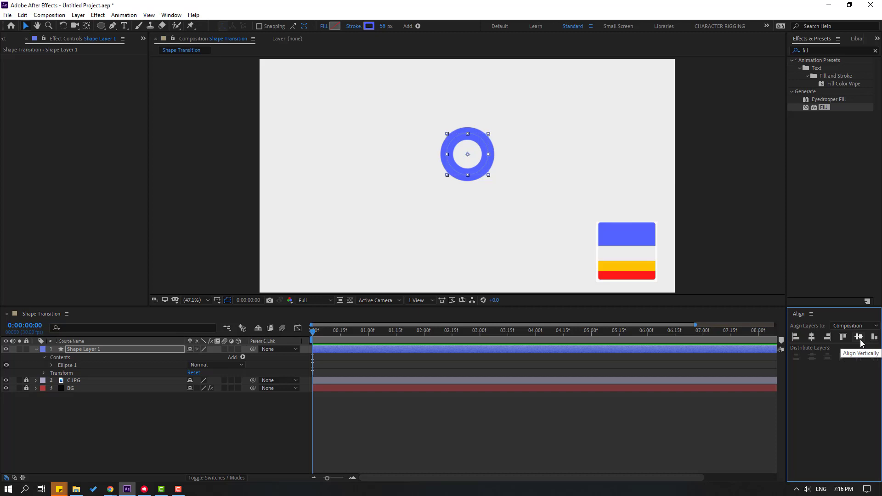
click(858, 337)
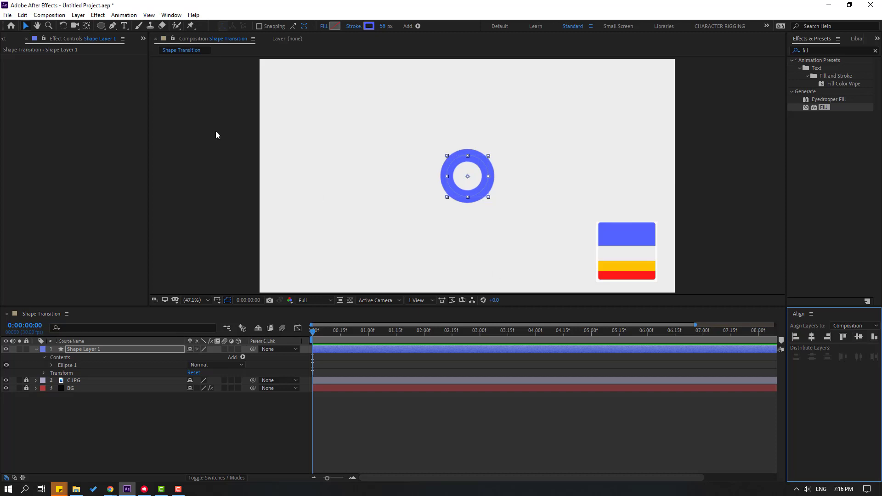
- Rename the shape layer to shape_1
click(37, 350)
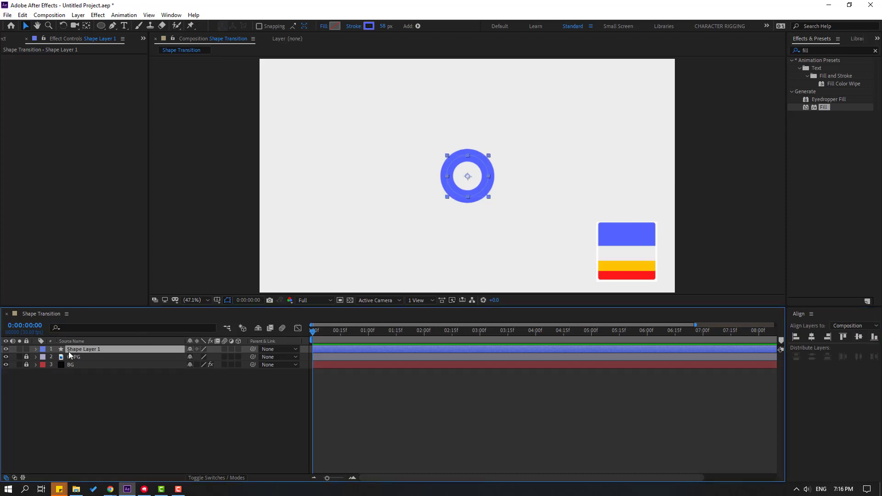
key(Return)
text(sha)
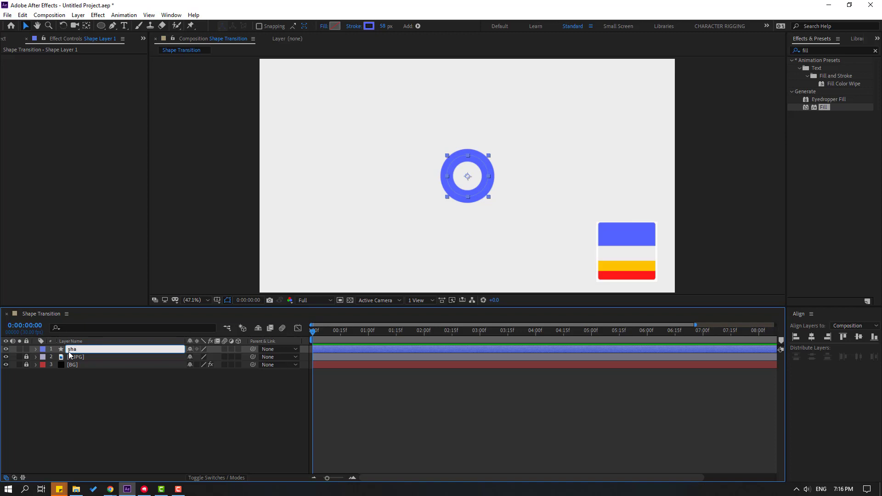
text(pe_1)
key(Return)
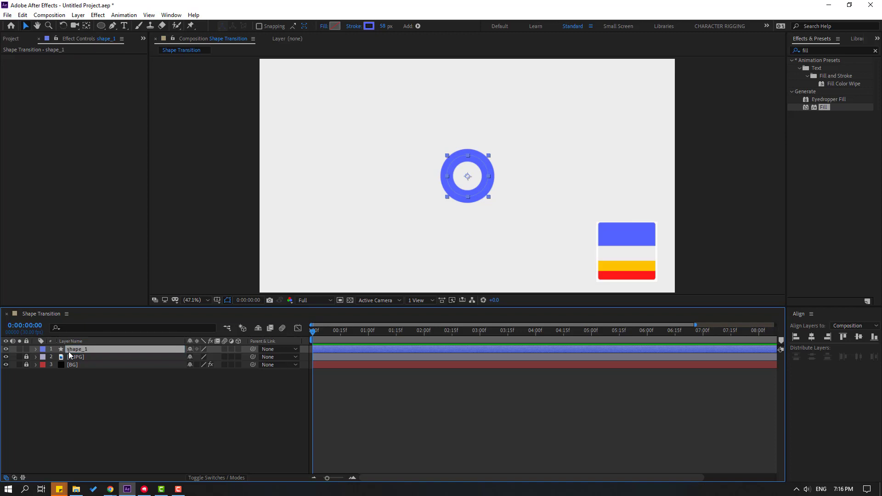
- Add Trim Paths to shape_1 and keyframe End at 0% on frame 0
drag(148, 230, 167, 230)
click(417, 26)
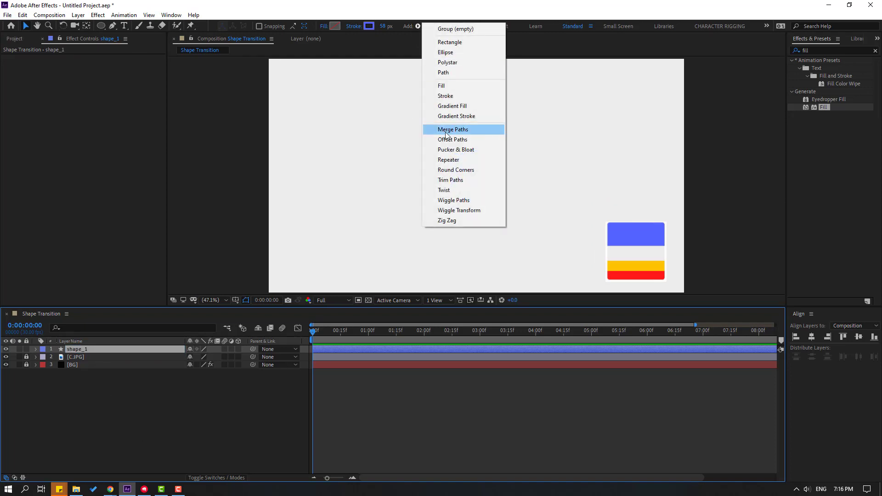
click(450, 180)
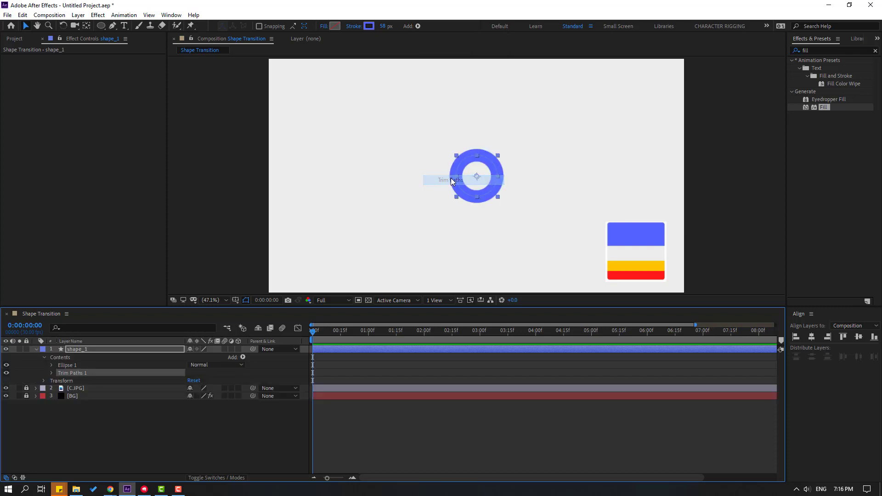
click(51, 375)
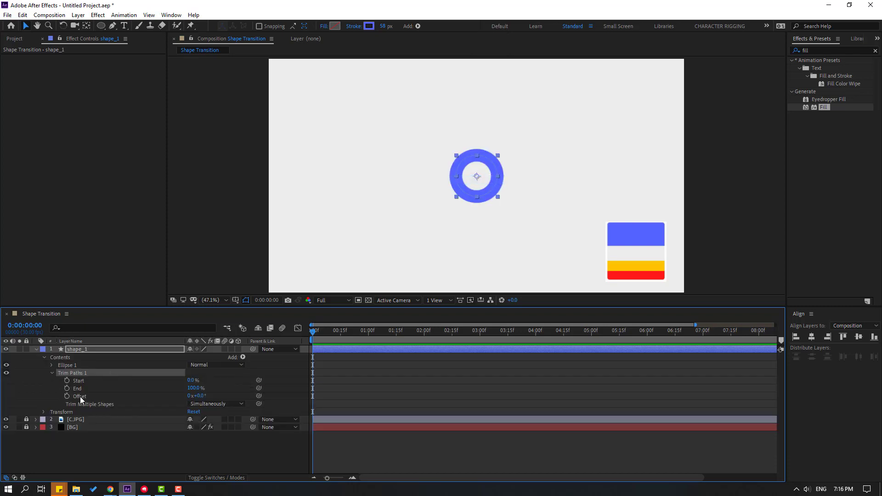
drag(192, 388, 156, 399)
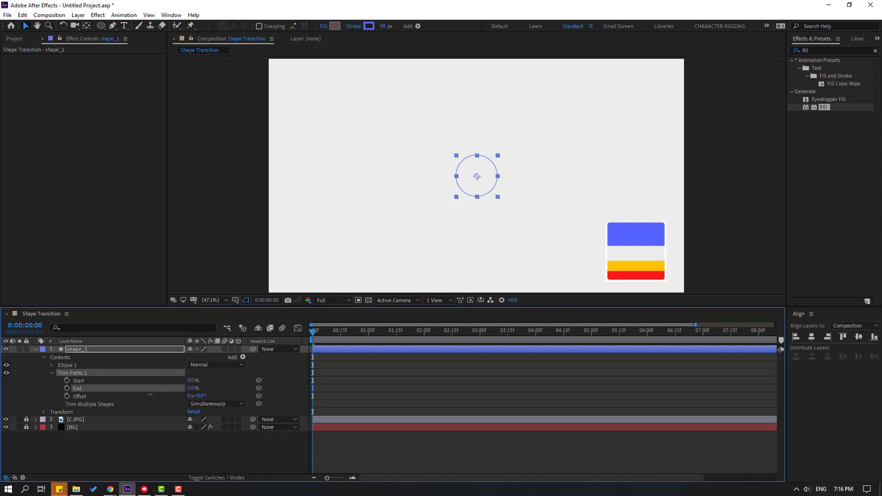
click(67, 389)
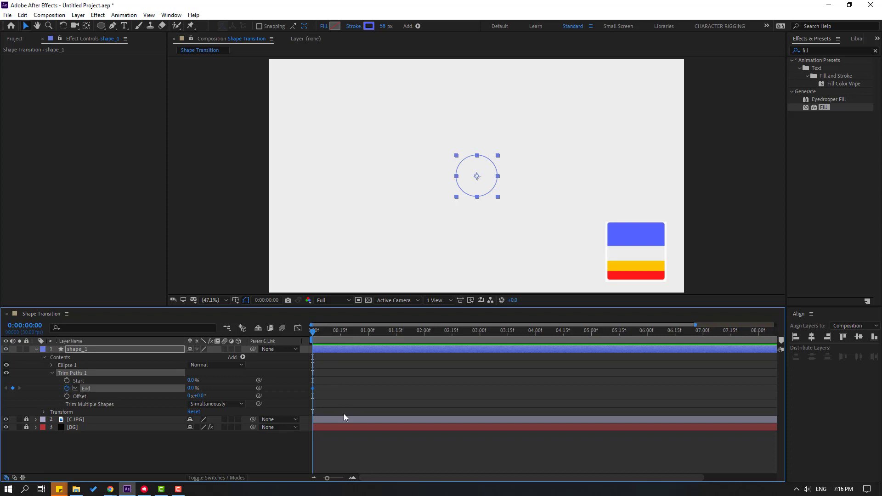
- Keyframe End at 100% on frame 10, then set a Start keyframe at frame 5
key(shift+Page_Down)
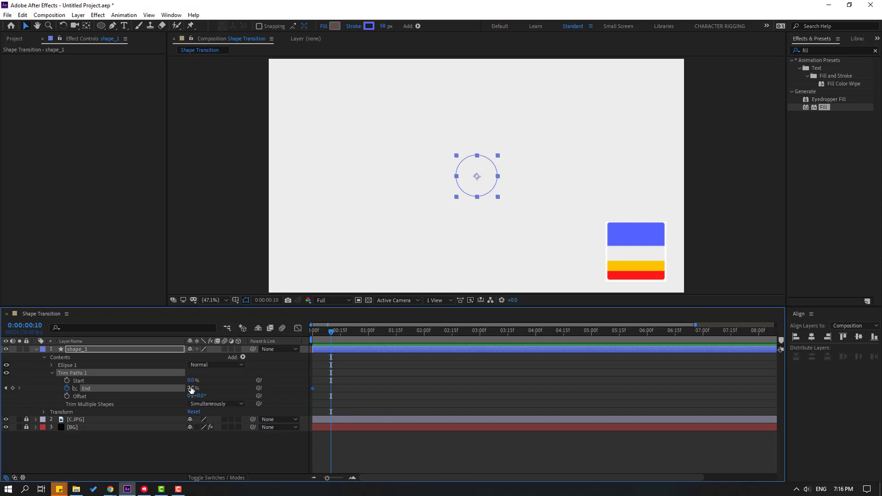
click(191, 388)
text(100)
key(Return)
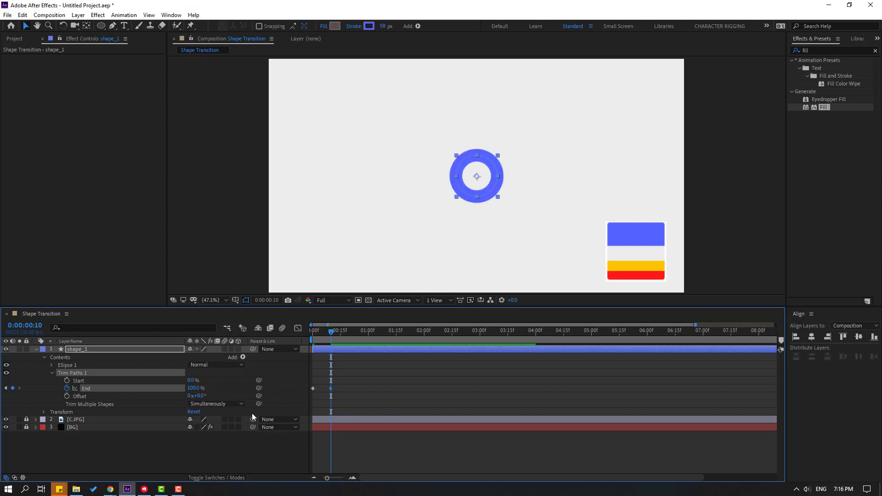
drag(334, 336, 322, 338)
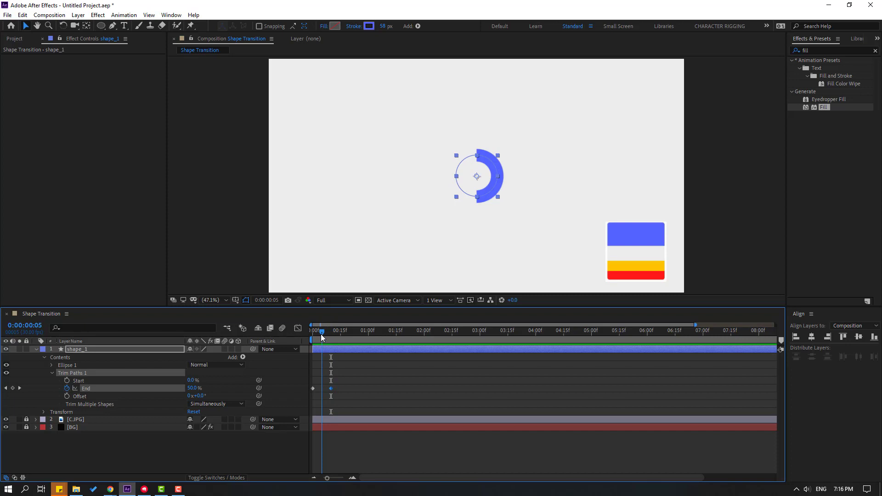
click(67, 380)
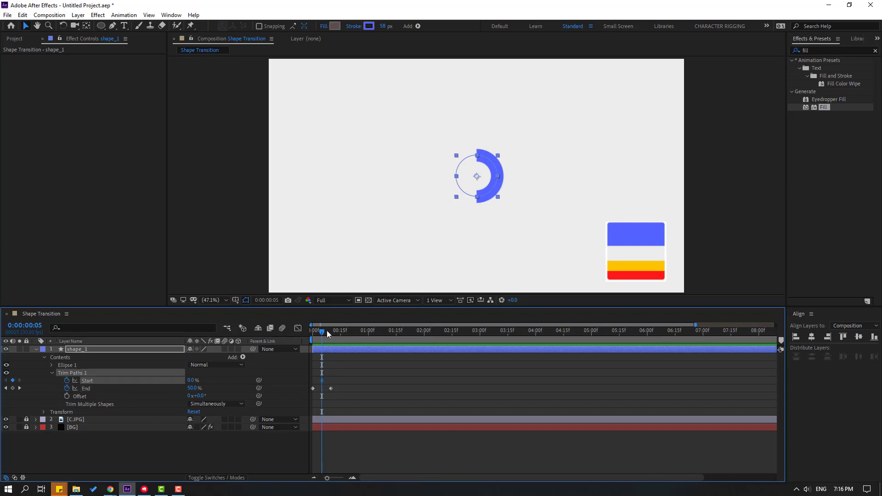
- Keyframe Trim Paths Start at 100% on frame 15
key(shift+Page_Down)
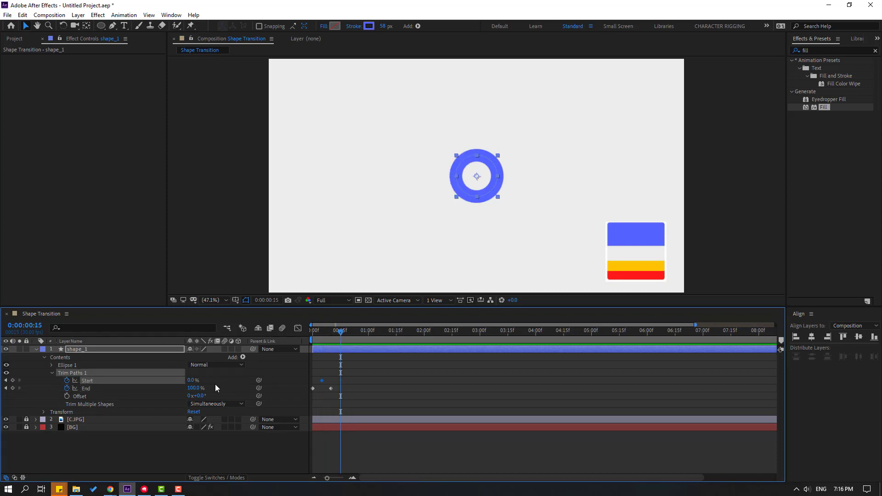
click(192, 380)
text(100)
key(Return)
- Apply Easy Ease to all Start and End keyframes, nudge the later ones, and preview
drag(359, 372, 304, 398)
right_click(314, 391)
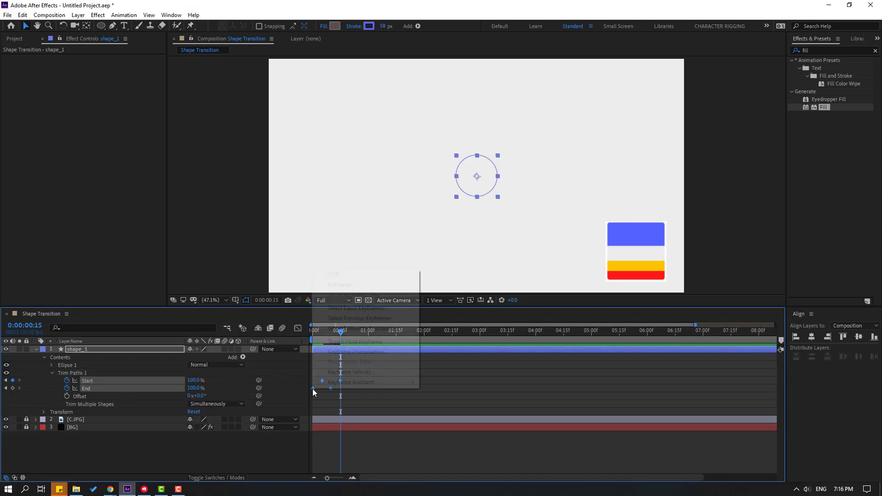
mouse_move(363, 382)
click(443, 412)
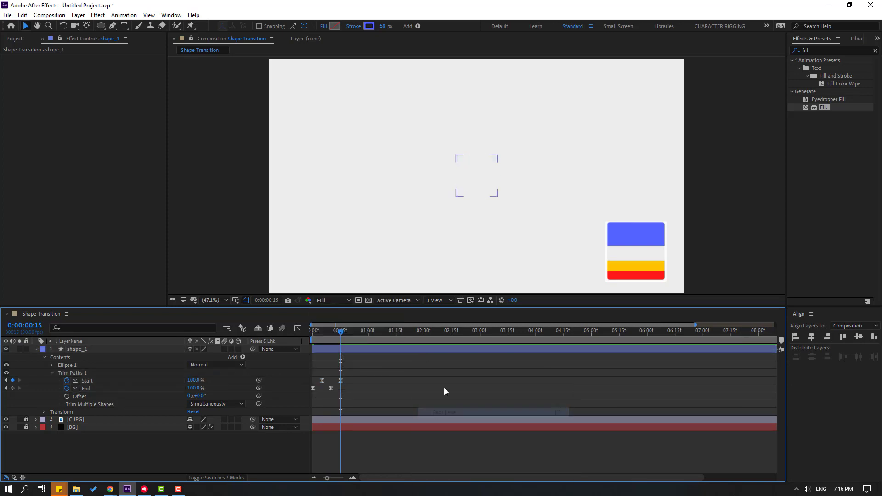
key(space)
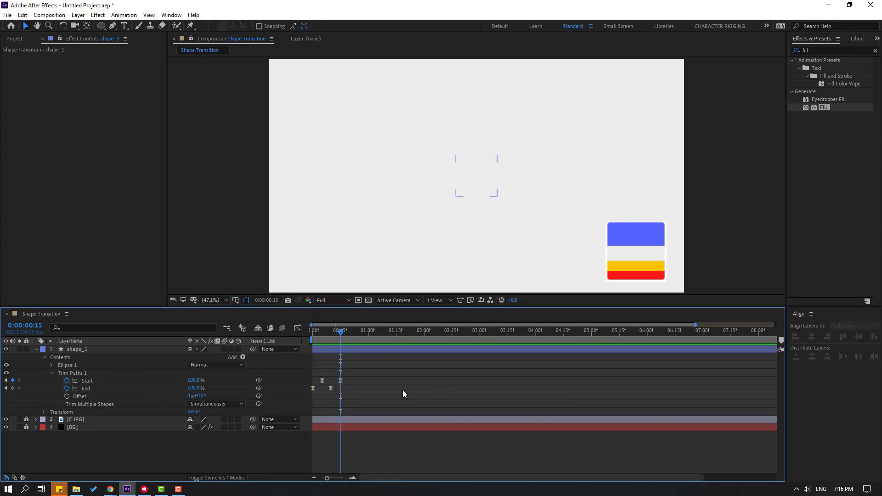
drag(354, 377, 344, 394)
click(387, 398)
key(space)
- Sharpen the keyframes' speed curves in the Graph Editor and preview the result
drag(388, 373, 307, 393)
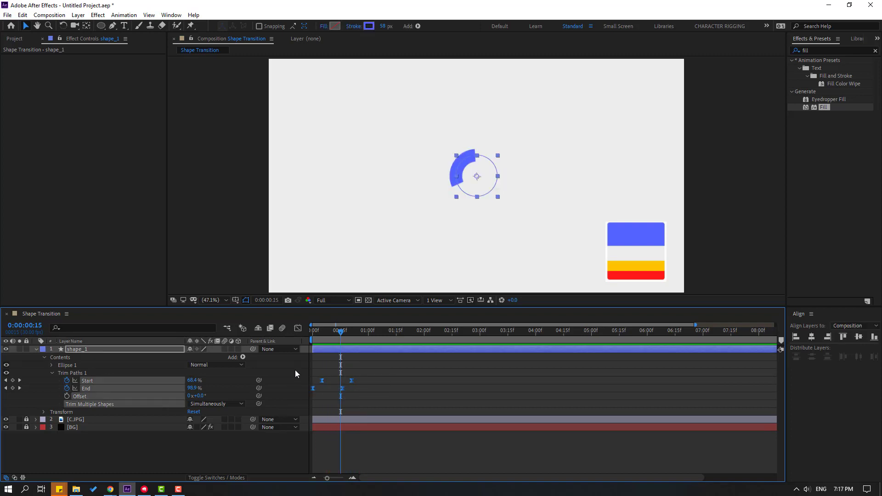
click(297, 328)
drag(326, 454, 344, 448)
key(space)
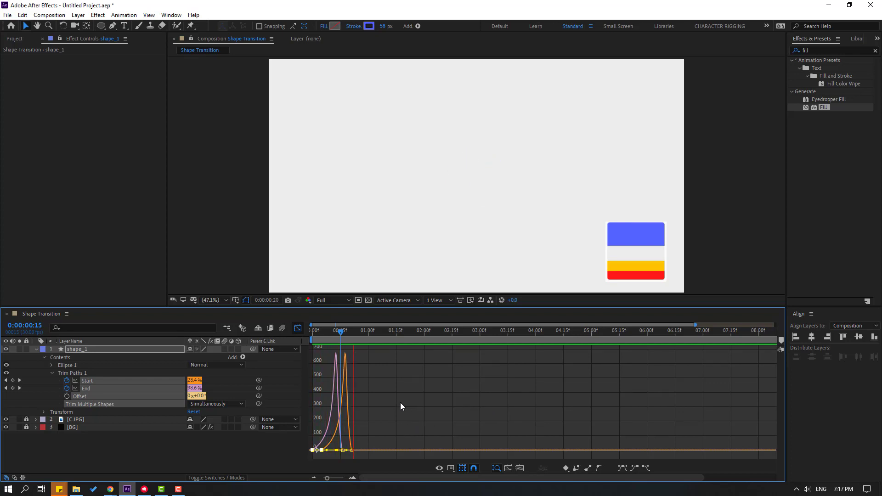
key(space)
click(298, 329)
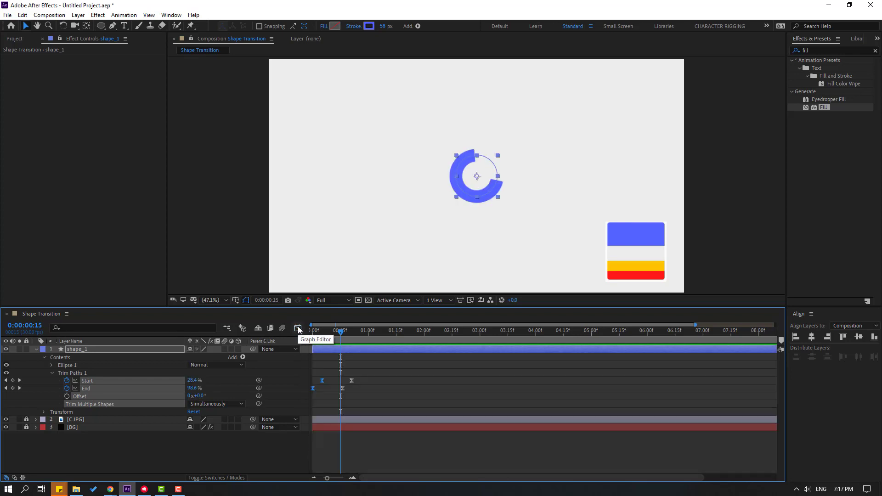
click(52, 387)
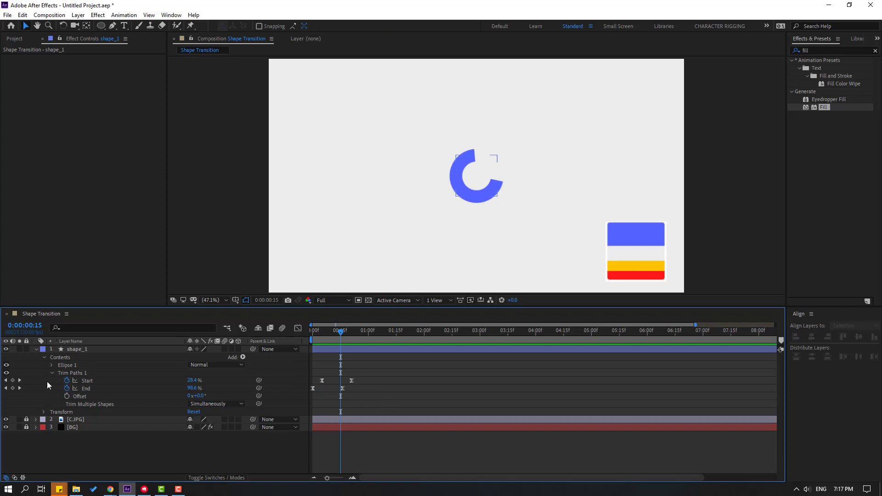
- Set Ellipse 1's stroke Line Cap to Round Cap and preview the arc
click(52, 366)
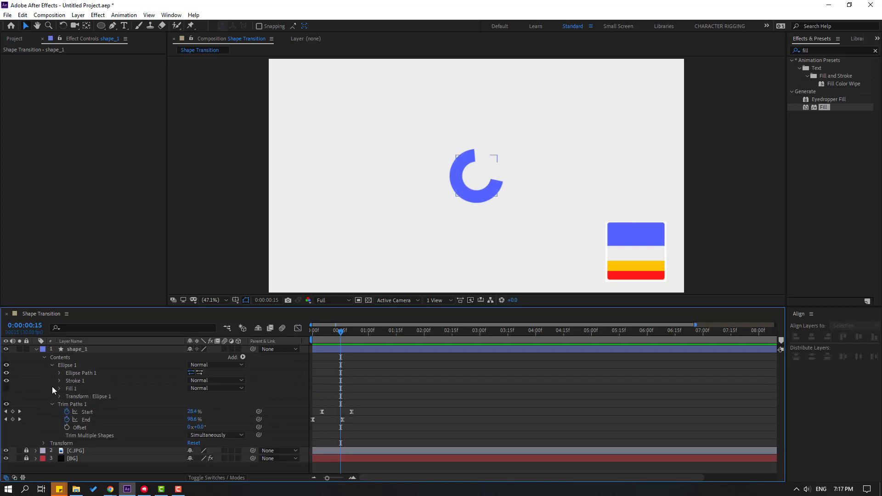
click(59, 381)
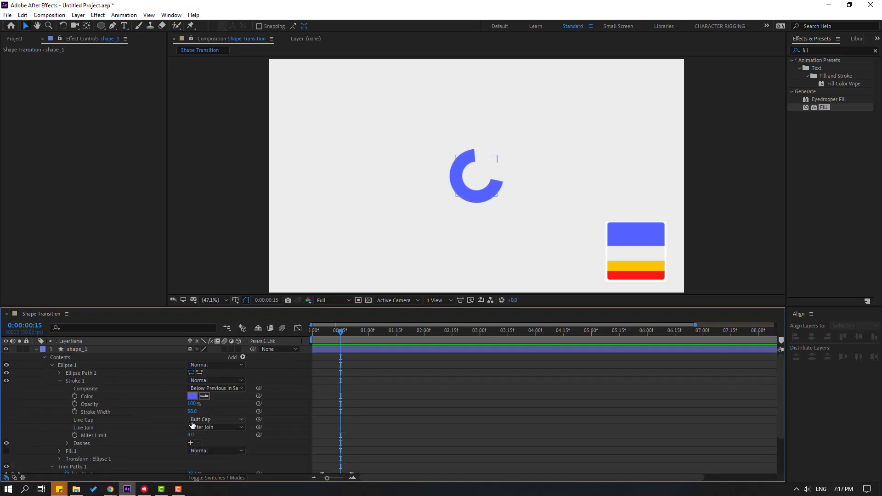
click(205, 421)
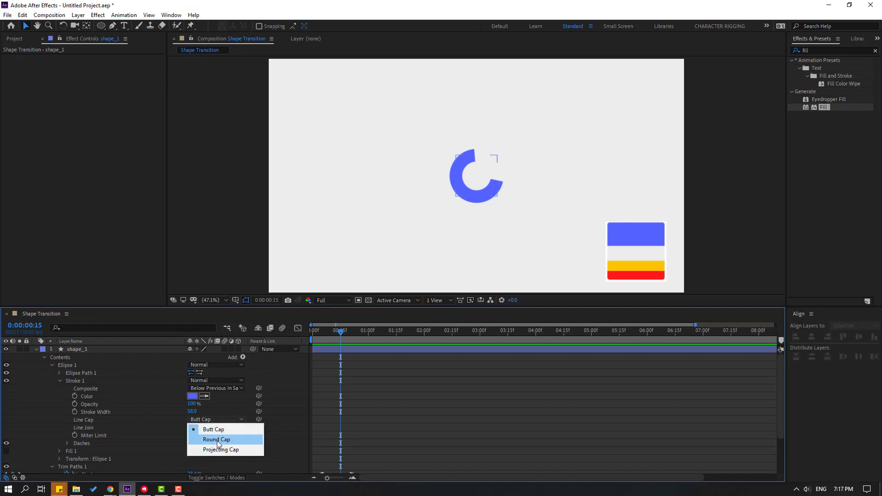
click(217, 441)
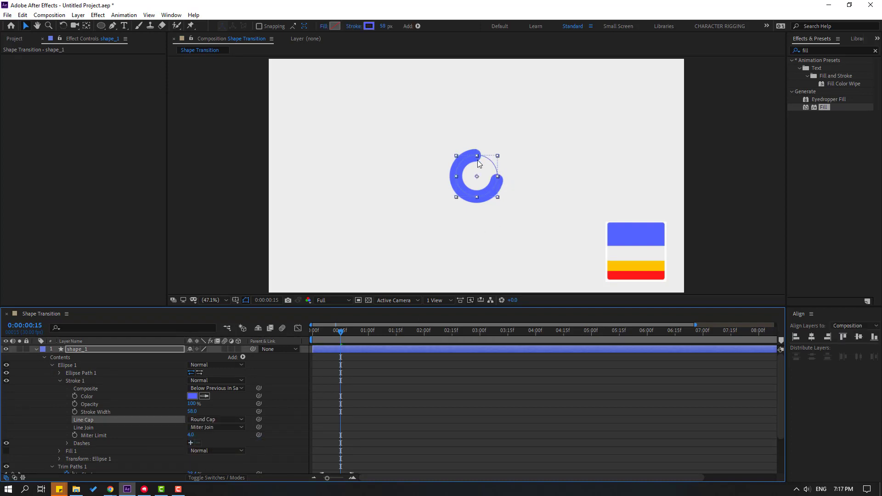
click(427, 421)
key(space)
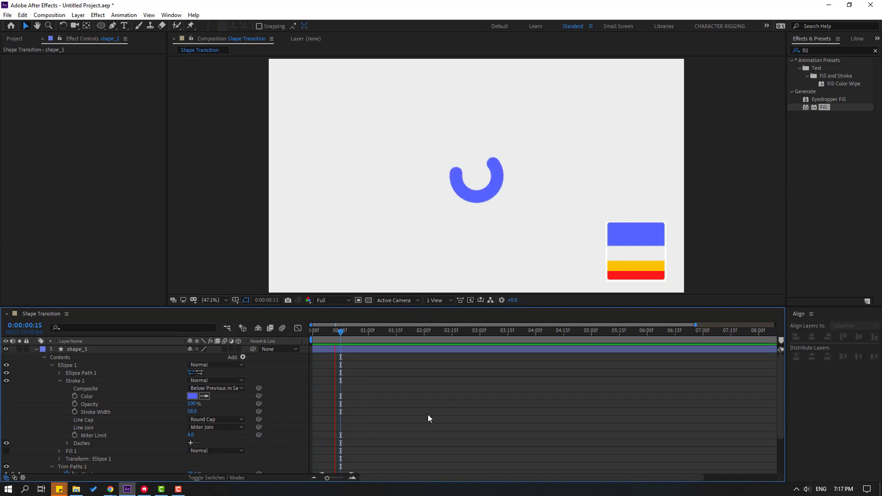
key(space)
- Increase shape_1's stroke width to about 60 px
click(37, 351)
click(41, 396)
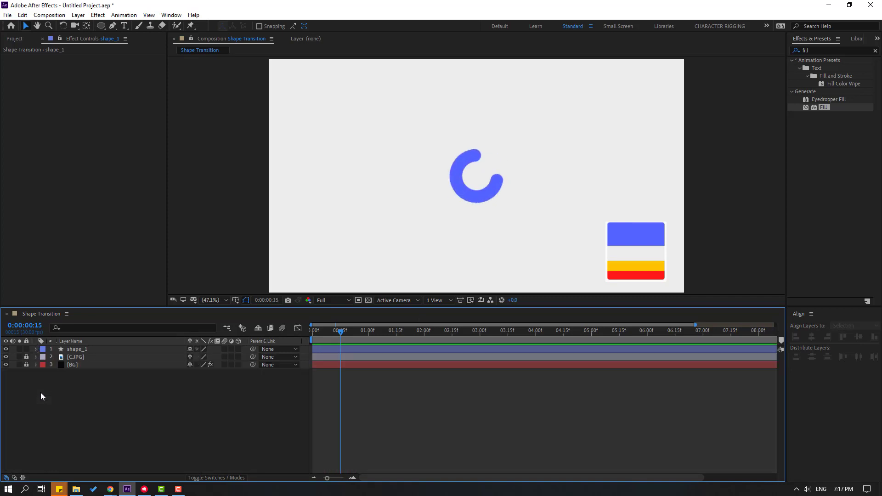
click(71, 351)
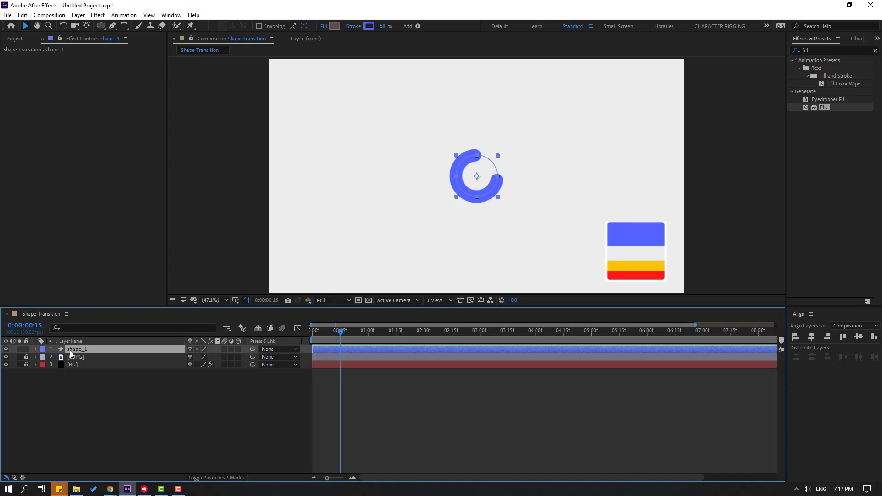
mouse_move(382, 26)
mouse_down()
mouse_move(399, 26)
mouse_move(392, 26)
mouse_up()
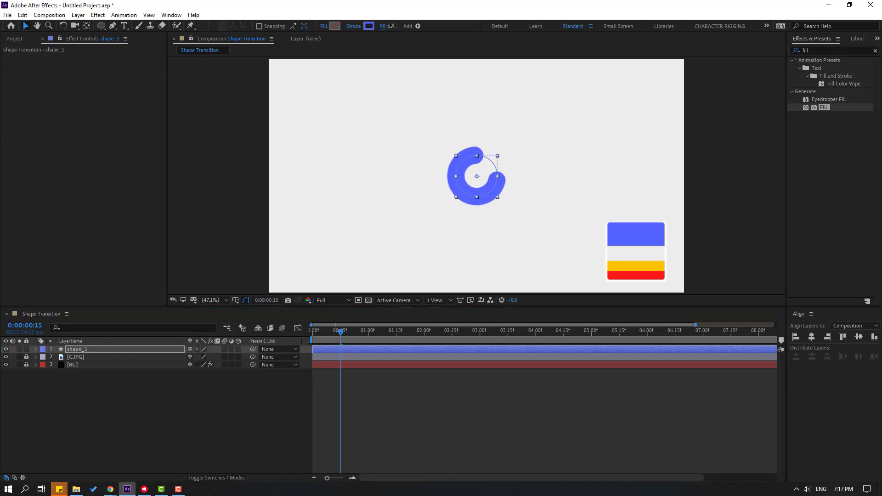
- Duplicate shape_1 into shape_2 with a stroke sampled from the yellow band
click(67, 351)
key(ctrl+d)
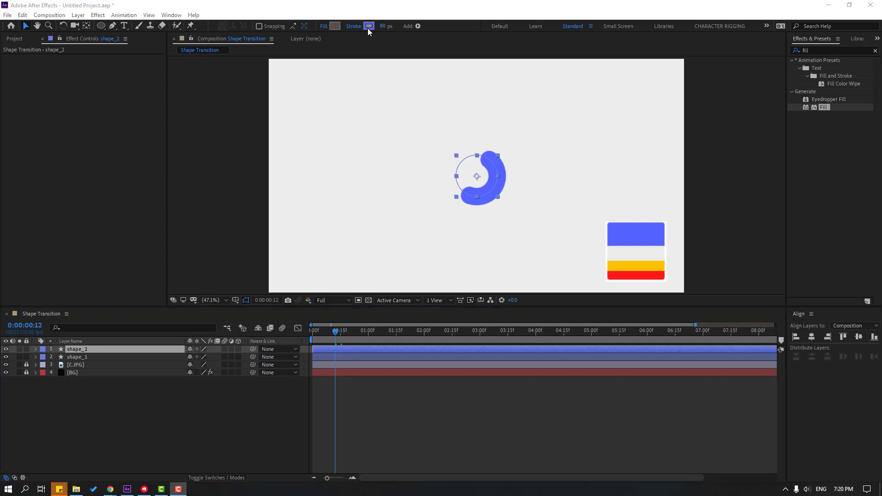
click(369, 26)
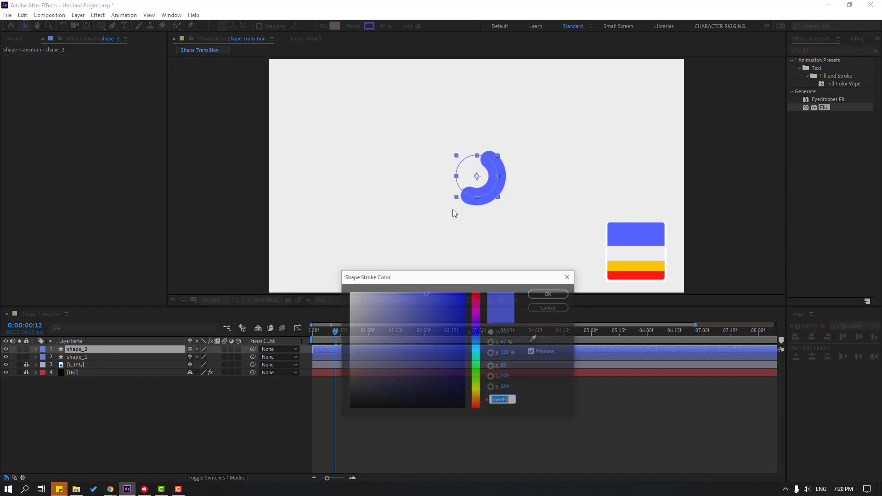
click(534, 339)
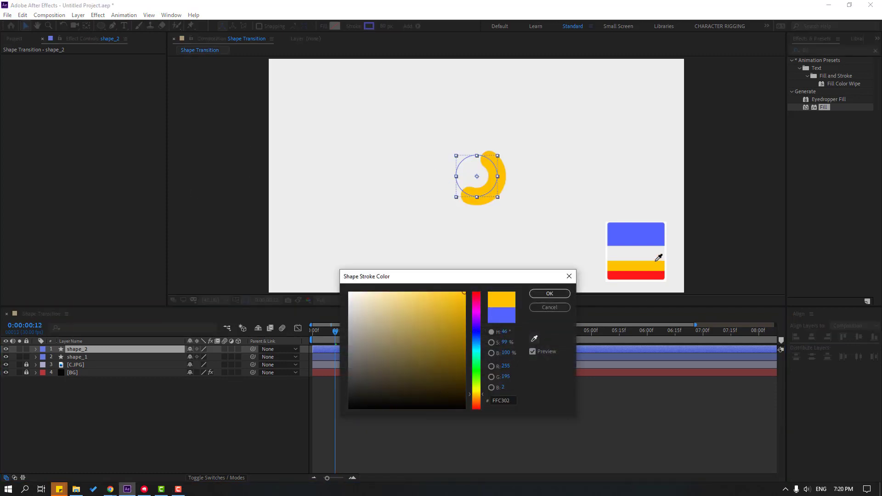
click(625, 263)
click(549, 294)
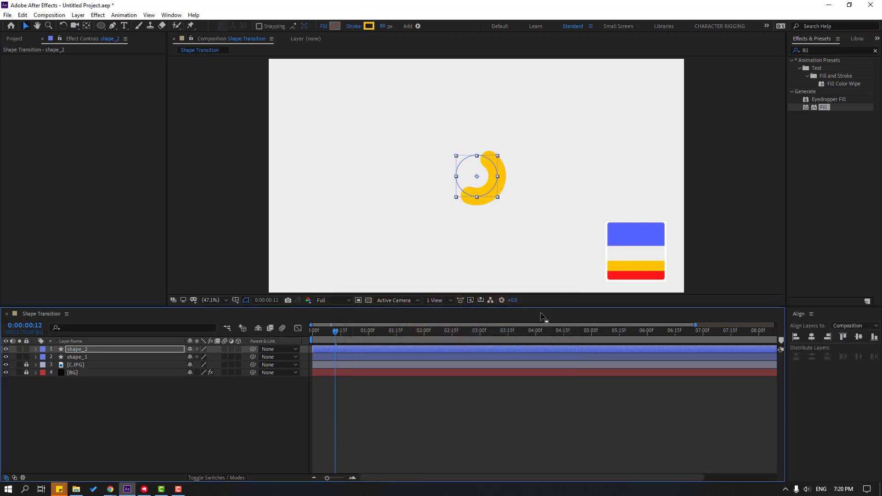
- Scale shape_2 to about 134%, thin its stroke to 44 px, and preview
click(69, 353)
key(s)
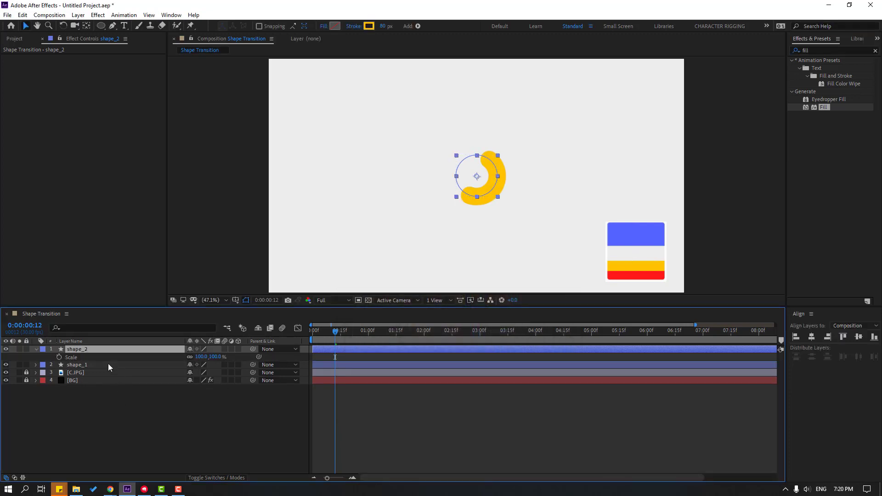
drag(200, 358, 214, 357)
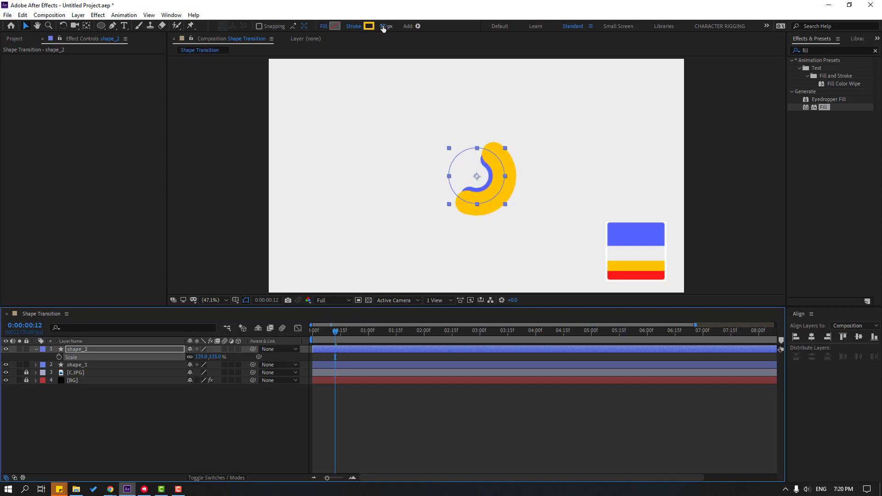
drag(383, 28, 371, 28)
click(418, 437)
key(space)
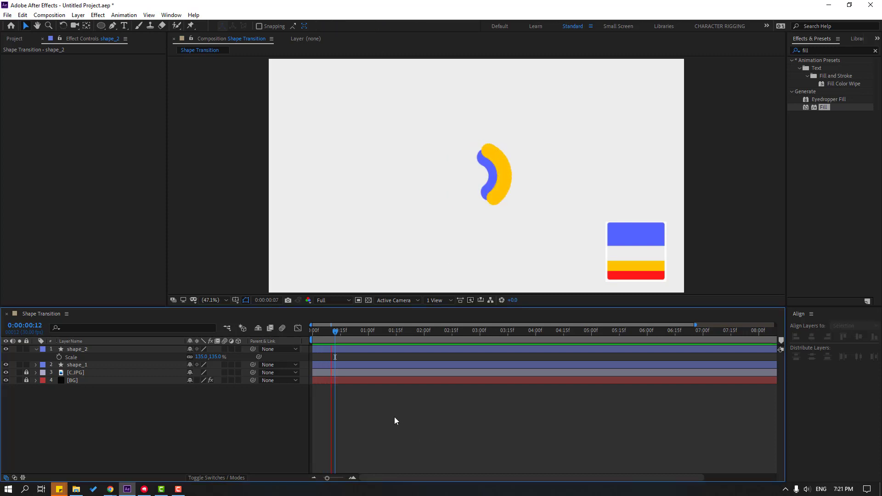
- Duplicate shape_2 into shape_3 with a stroke sampled from the red stripe
click(37, 350)
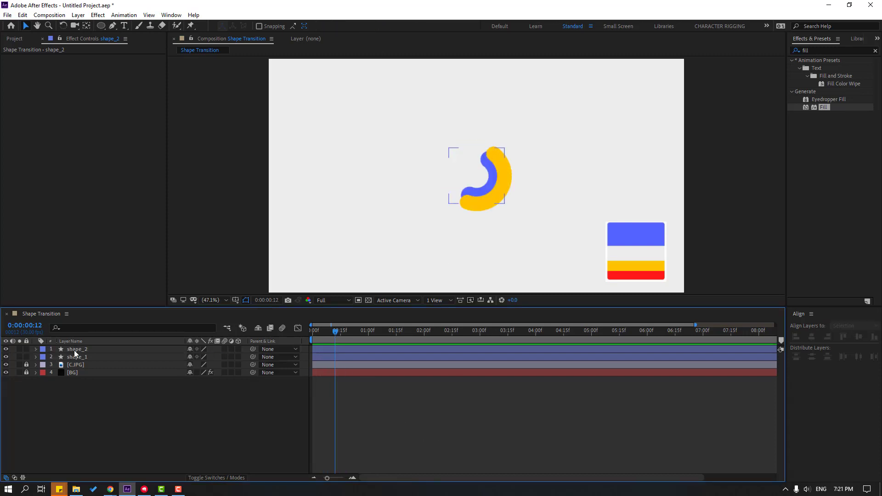
click(138, 349)
key(ctrl+d)
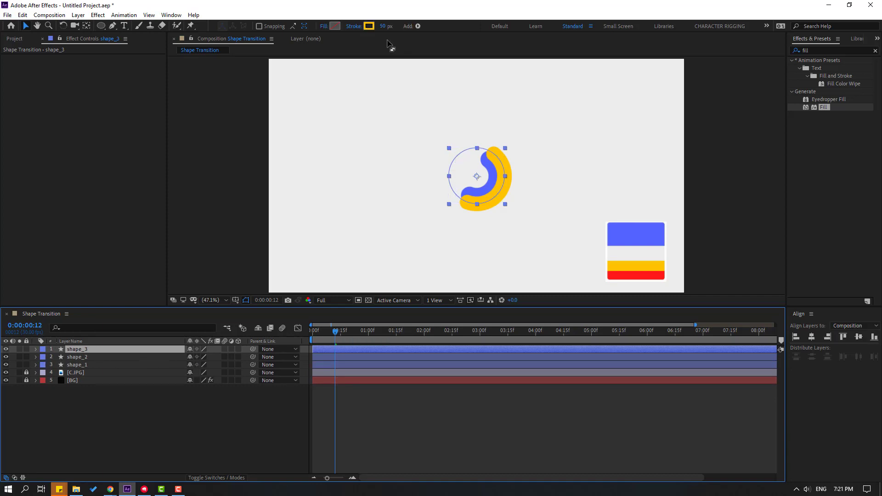
click(368, 25)
click(534, 338)
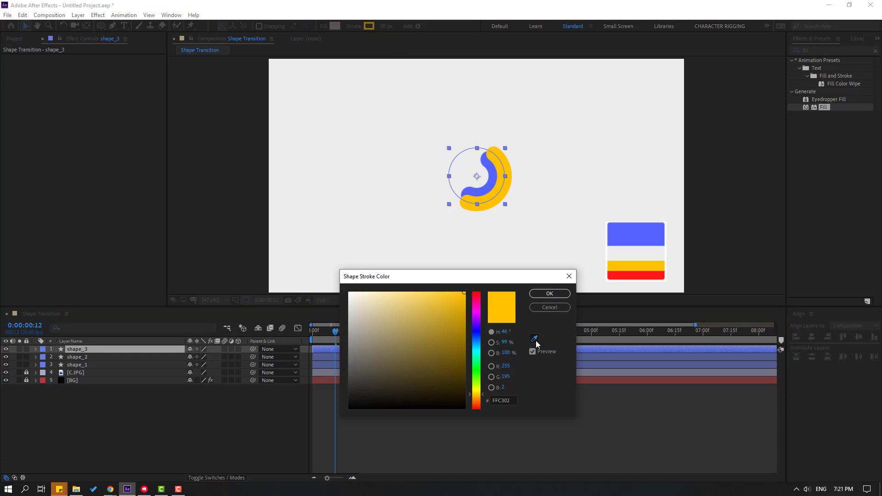
click(632, 282)
click(549, 293)
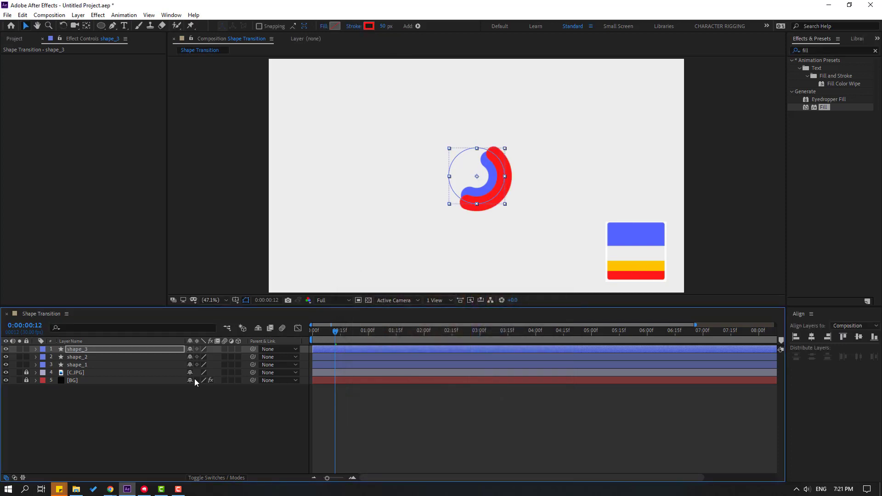
- Scale shape_3 up to about 205% as an outer ring and scrub to check the arcs
click(129, 350)
key(s)
drag(201, 357, 222, 350)
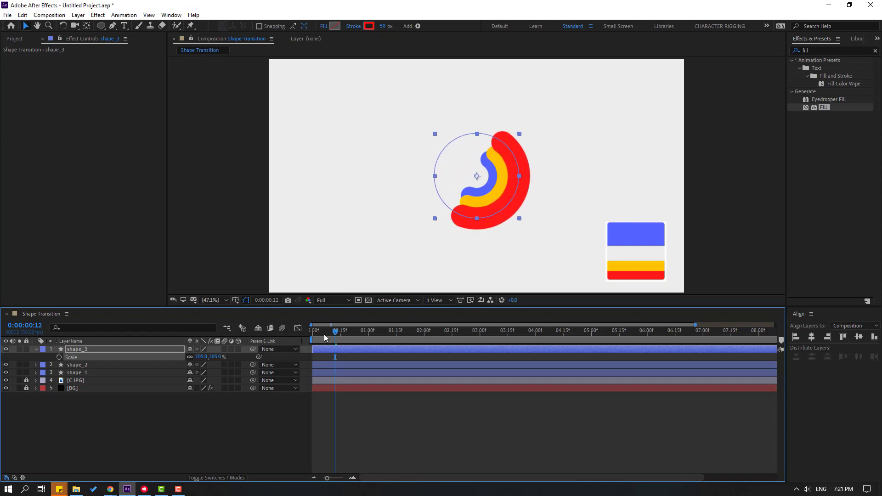
mouse_move(324, 338)
mouse_down()
mouse_move(313, 337)
mouse_move(343, 338)
mouse_move(327, 337)
mouse_up()
click(36, 349)
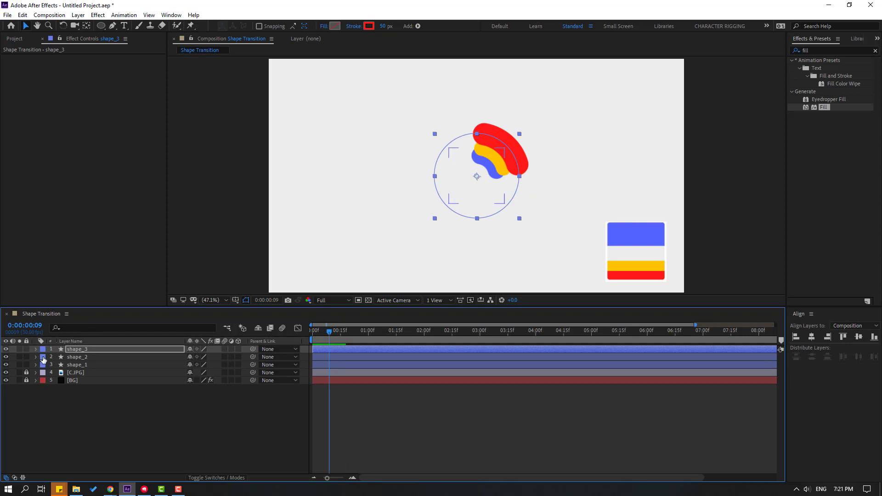
click(79, 351)
- Duplicate shape_3 into a blue shape_4 scaled up to about 331%
key(ctrl+d)
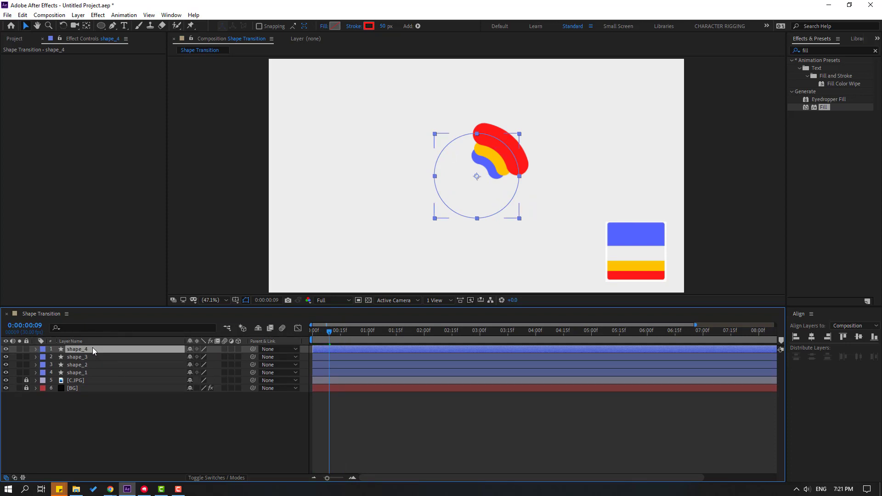
click(370, 26)
click(534, 339)
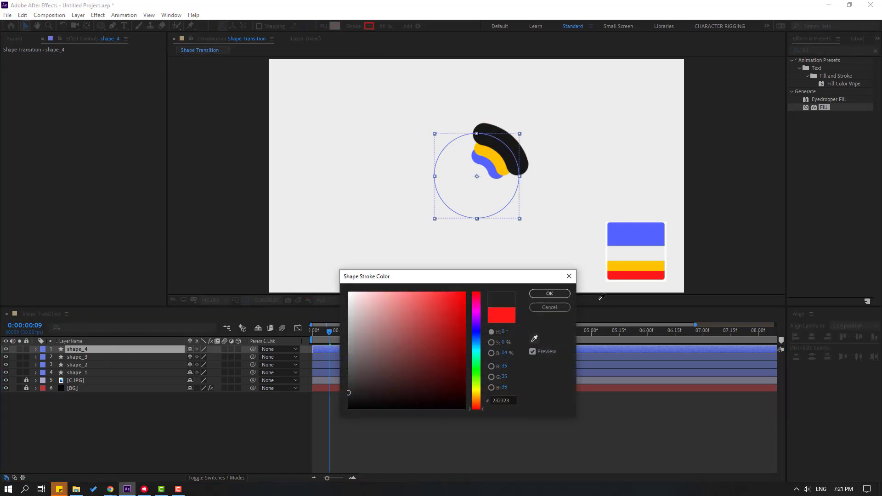
click(629, 226)
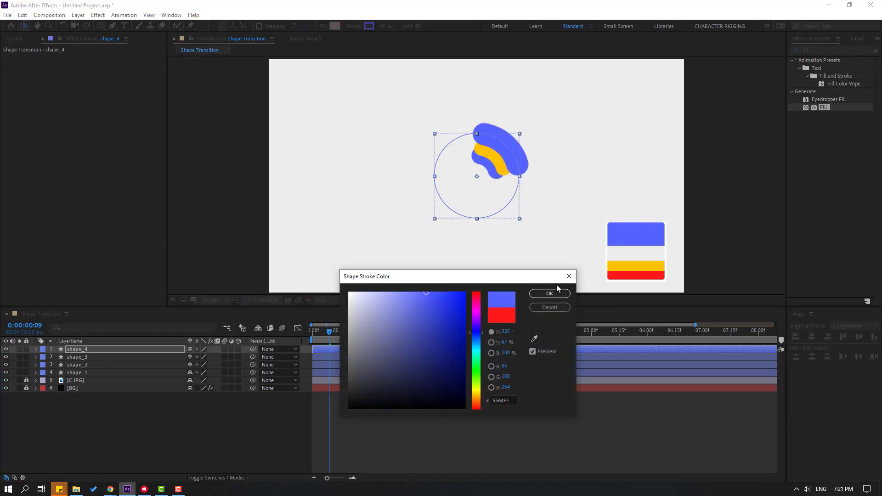
click(550, 294)
key(s)
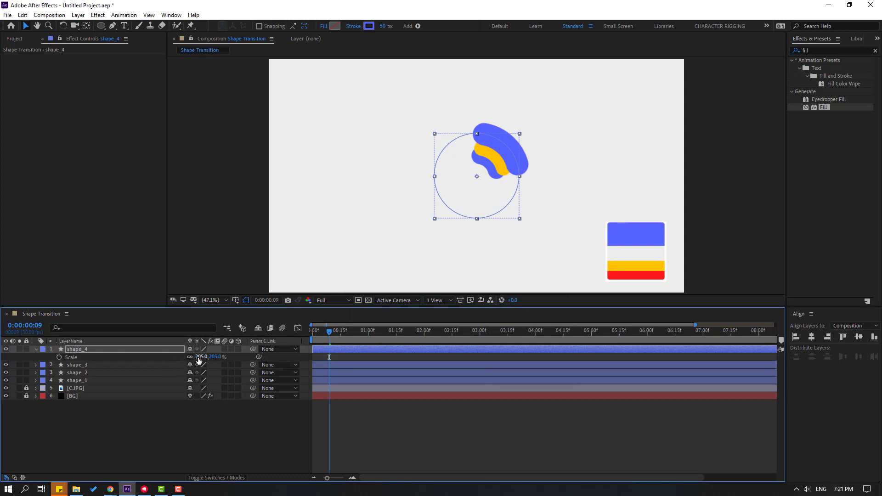
mouse_move(199, 359)
mouse_down()
mouse_move(264, 340)
mouse_move(245, 348)
mouse_up()
click(36, 349)
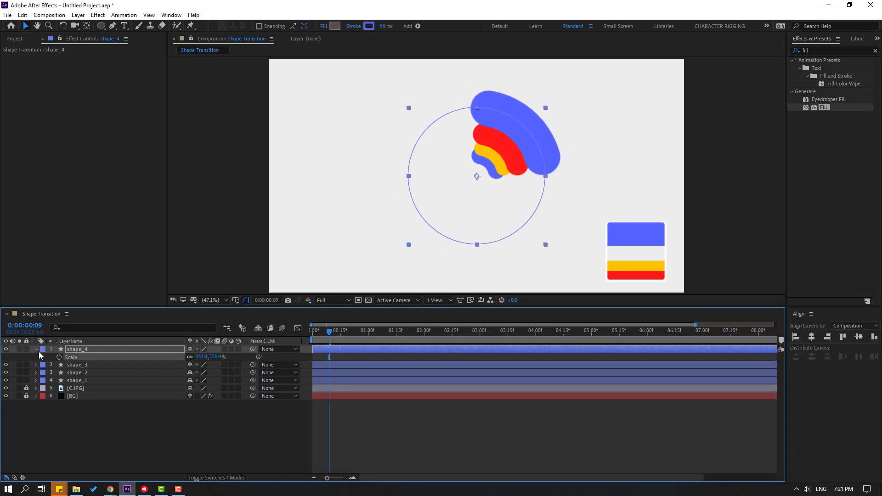
- Duplicate into a yellow shape_5 scaled to 440% with a 42 px stroke
key(ctrl+d)
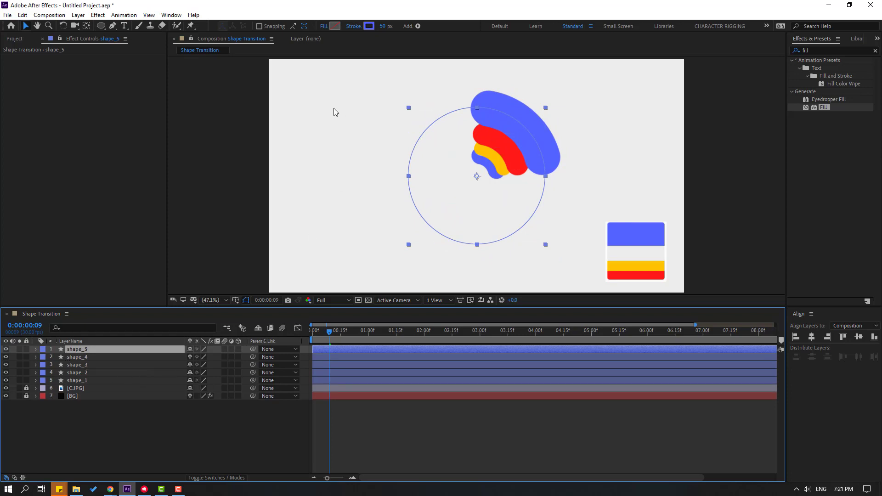
click(368, 26)
click(534, 338)
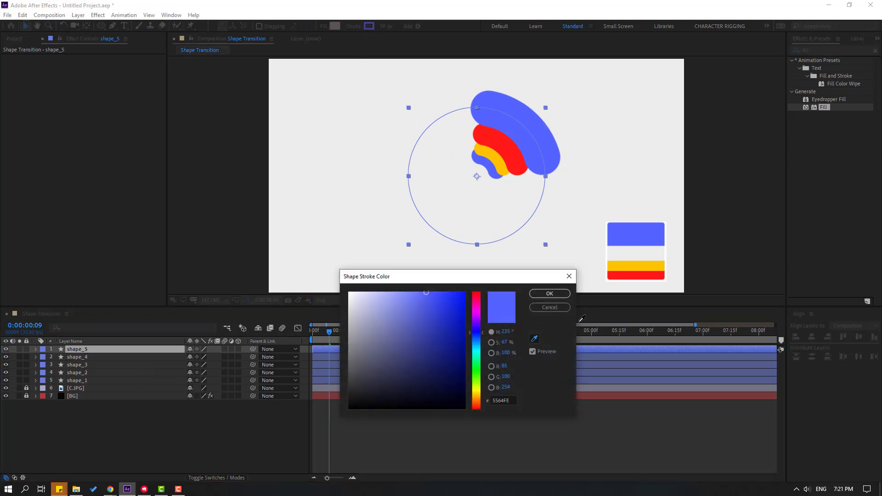
click(640, 262)
click(549, 293)
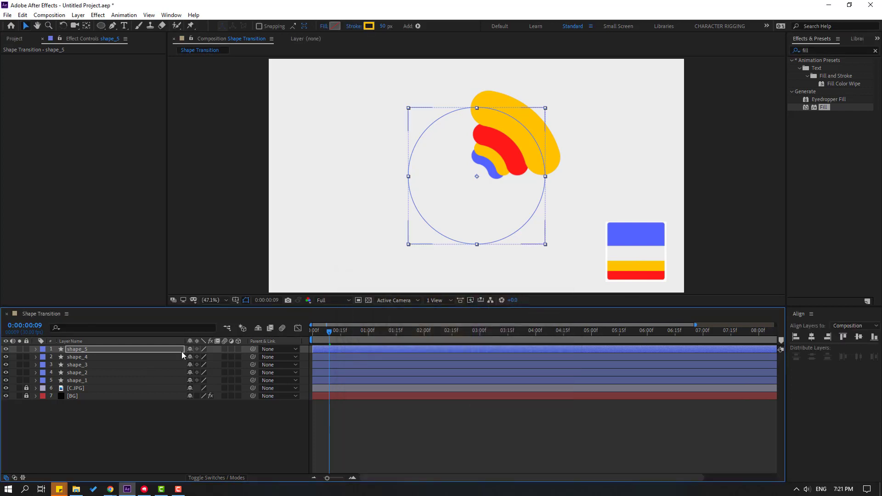
key(s)
drag(202, 357, 252, 356)
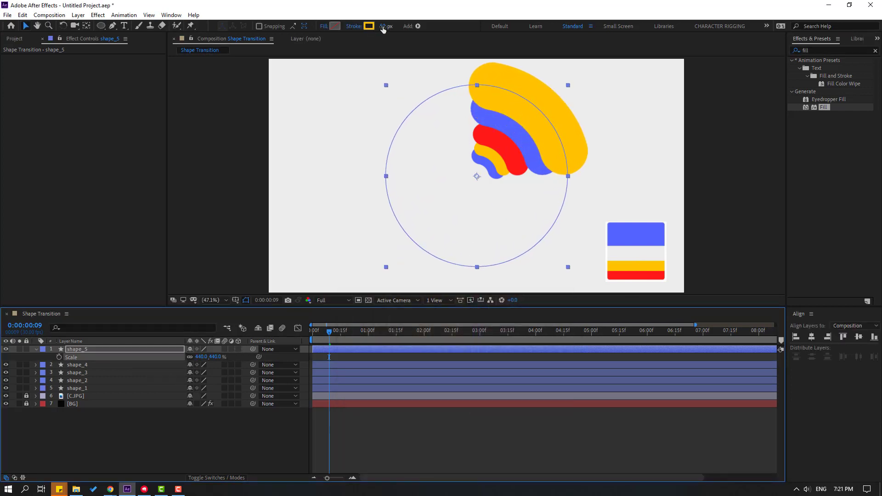
drag(383, 27, 378, 27)
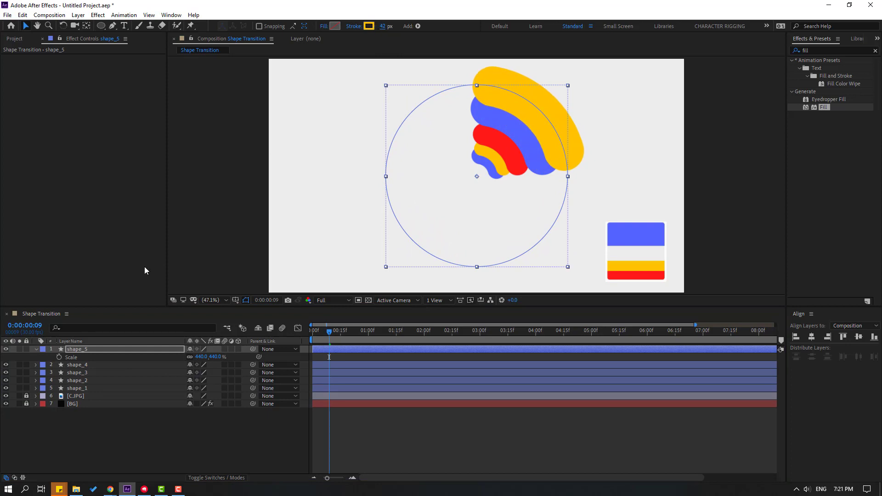
click(36, 349)
- Duplicate into a red shape_6 scaled to 543%
key(ctrl+d)
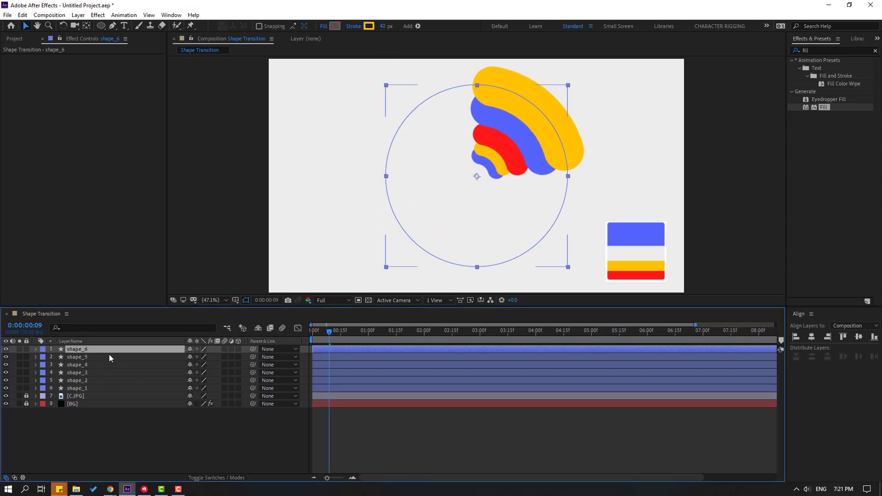
key(s)
drag(202, 357, 250, 356)
click(369, 26)
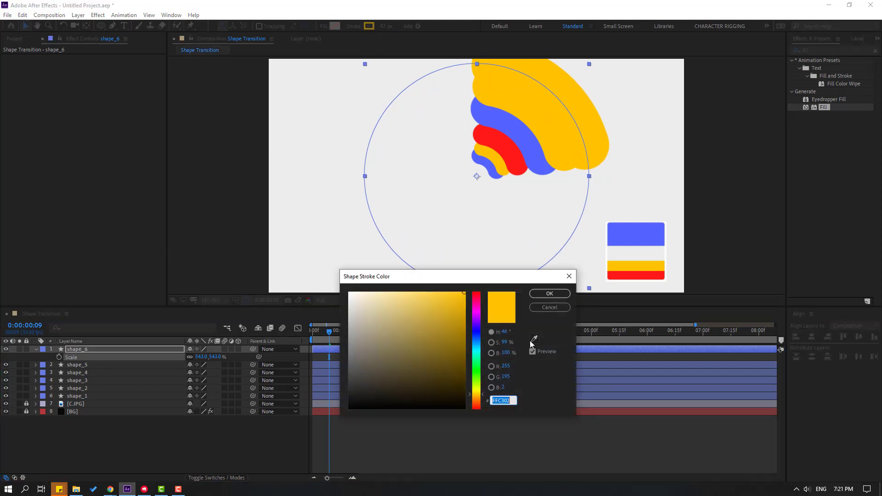
click(533, 339)
click(631, 275)
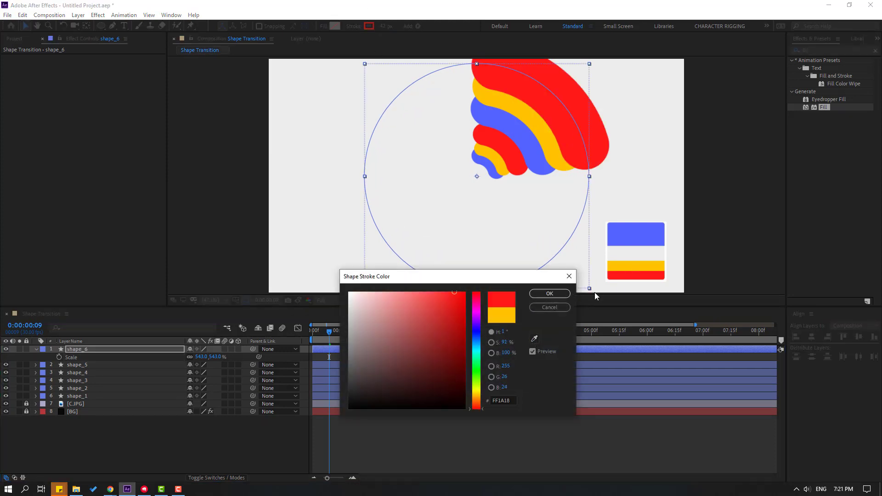
click(539, 294)
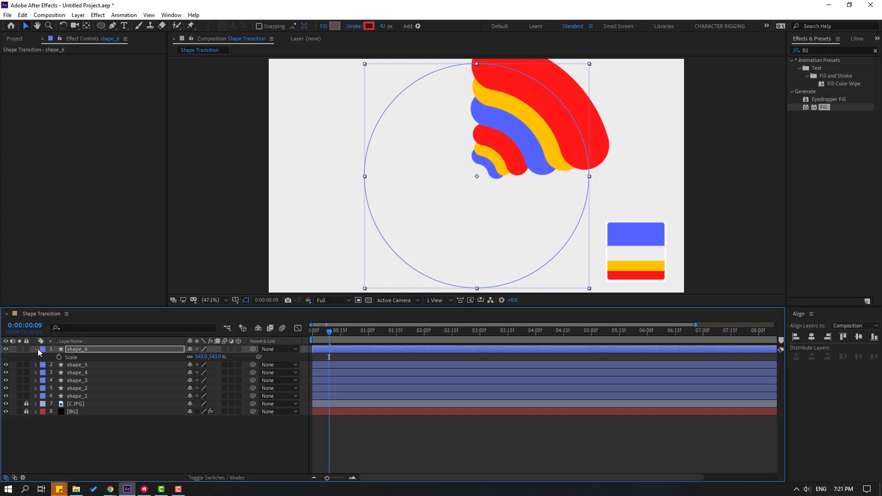
click(37, 349)
- Duplicate shape_6 as shape_7 and enlarge it to 776% scale
key(ctrl+d)
key(s)
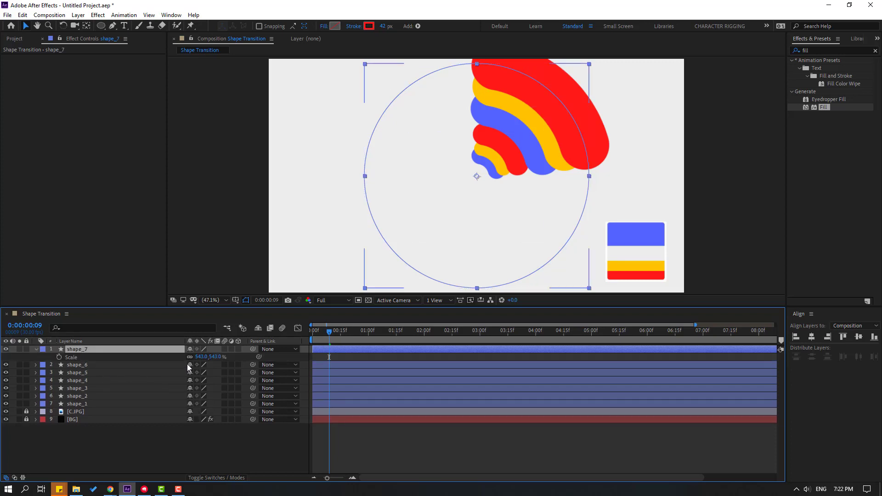
drag(201, 356, 293, 340)
key(Return)
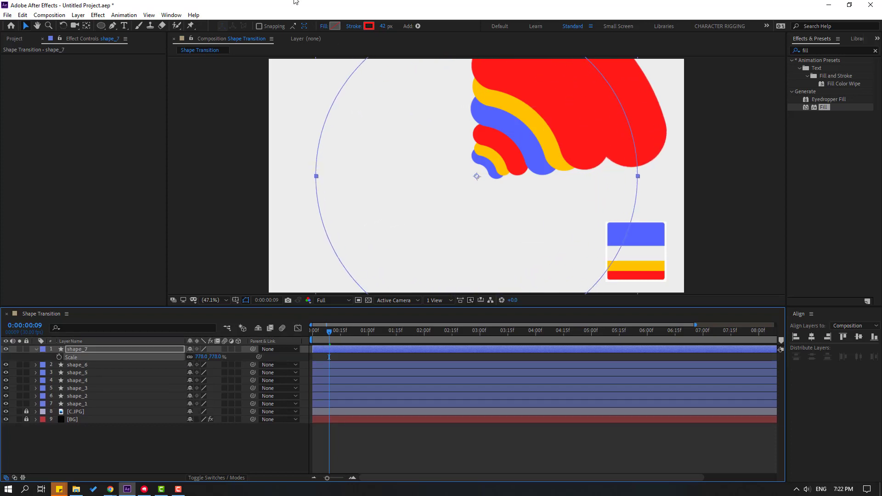
- Give shape_7 a blue stroke sampled from the reference swatch
click(369, 26)
click(534, 339)
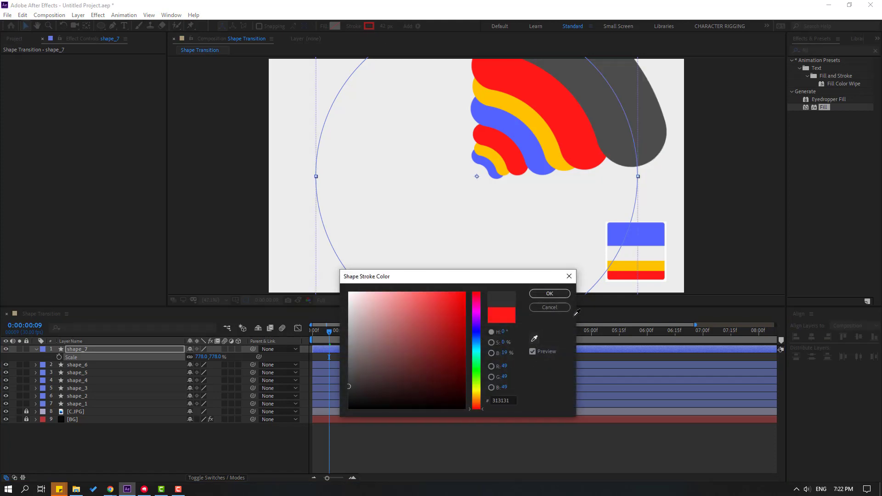
click(643, 231)
click(551, 294)
drag(329, 331, 339, 333)
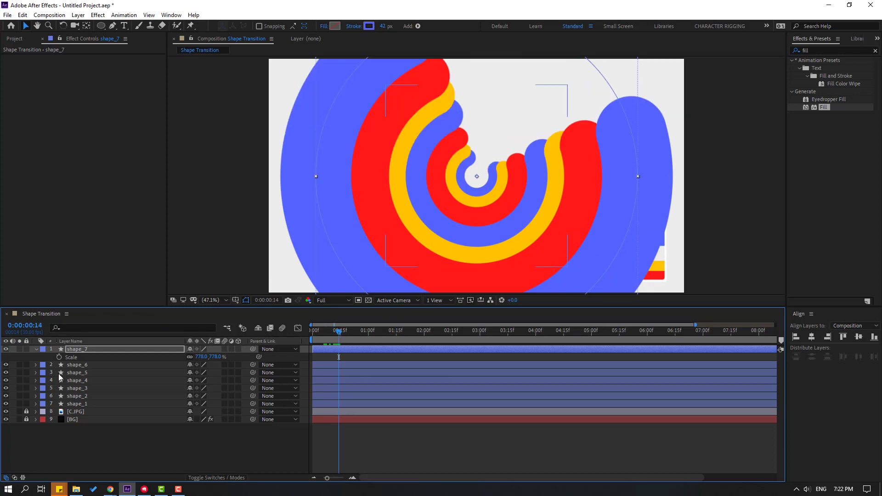
click(35, 350)
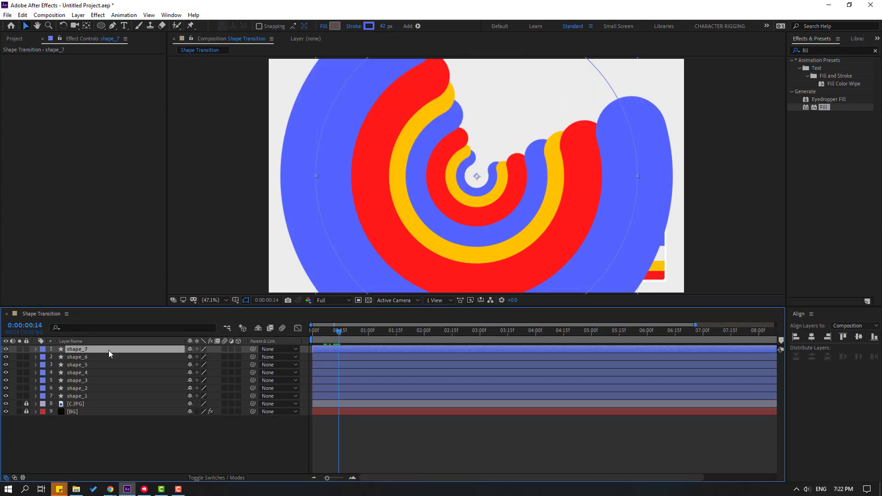
- Duplicate shape_7 as shape_8 and scale it to about 990% to fill the frame
key(ctrl+d)
key(s)
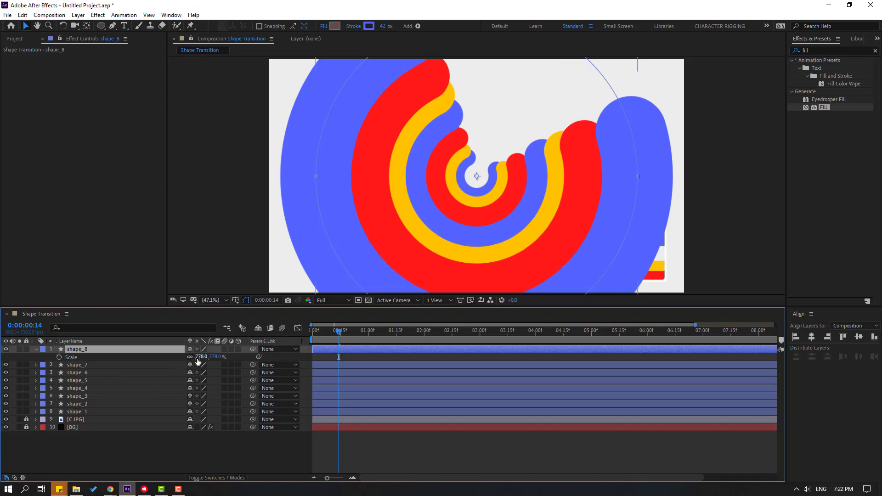
drag(201, 357, 285, 344)
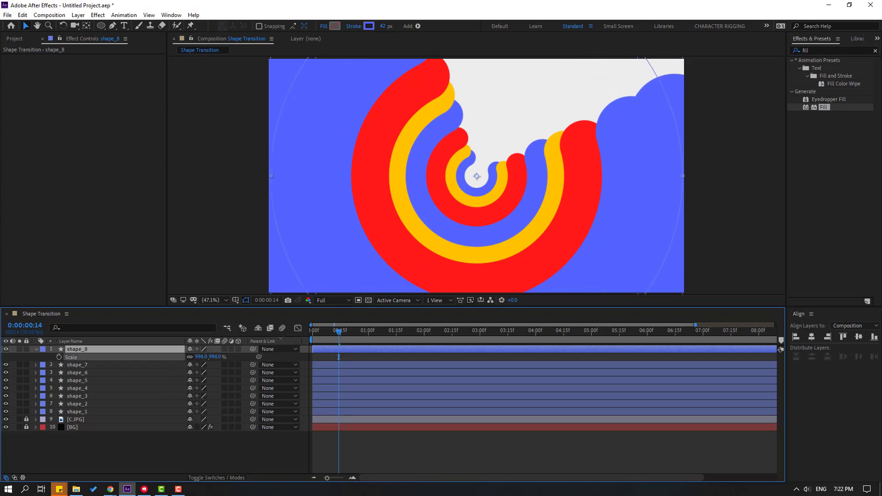
- Sample yellow for shape_8's stroke, then preview the animation
click(369, 26)
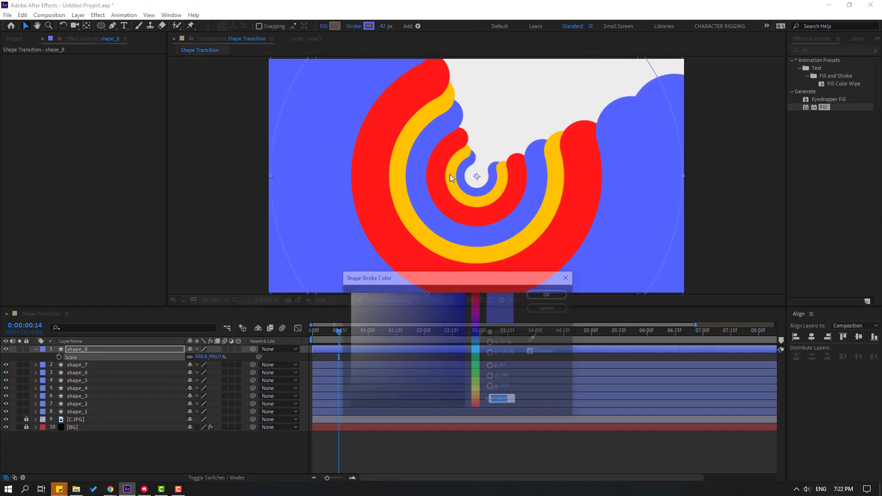
click(533, 339)
click(436, 229)
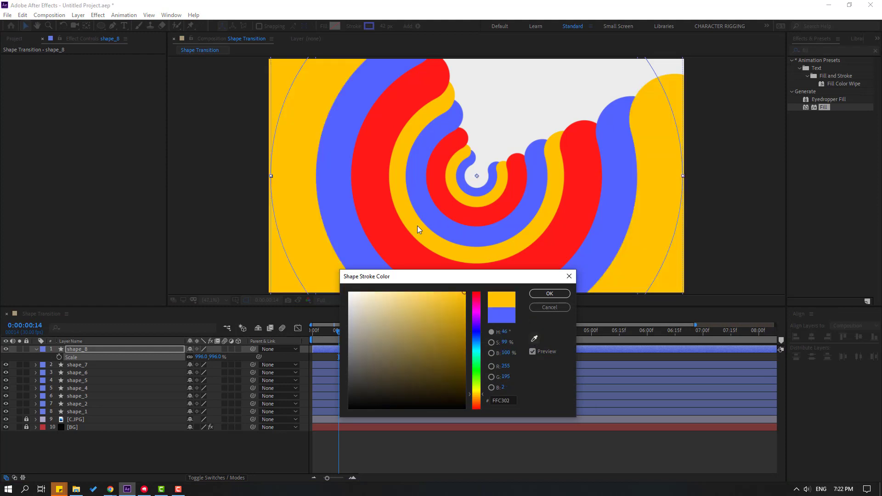
click(549, 293)
click(36, 349)
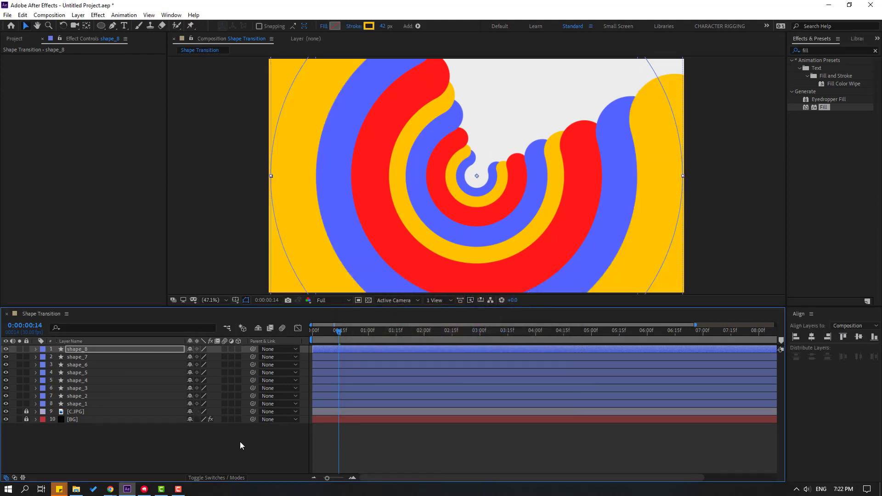
click(236, 441)
key(space)
key(space)
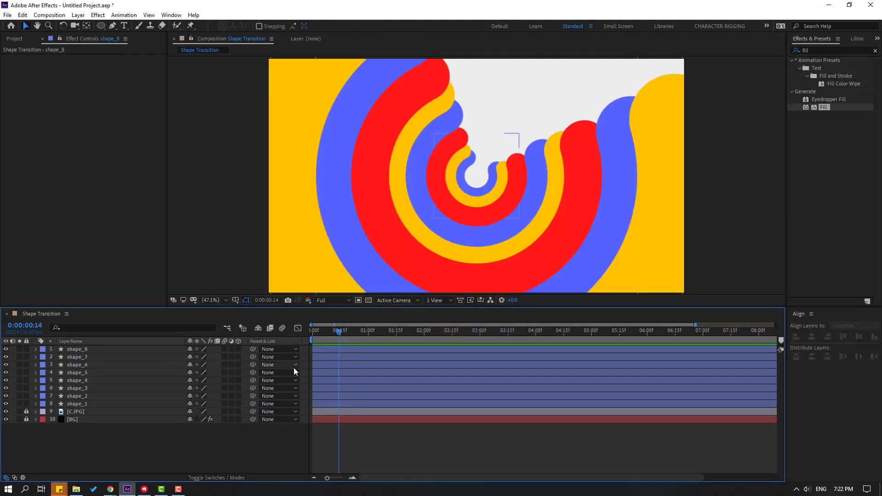
- Delete the C.JPG reference layer and shift shape_2 to start a few frames later
click(74, 412)
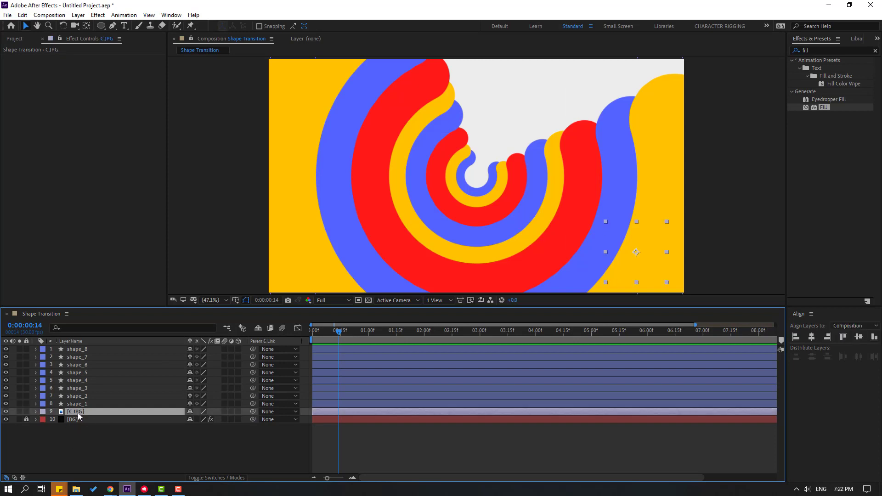
key(Delete)
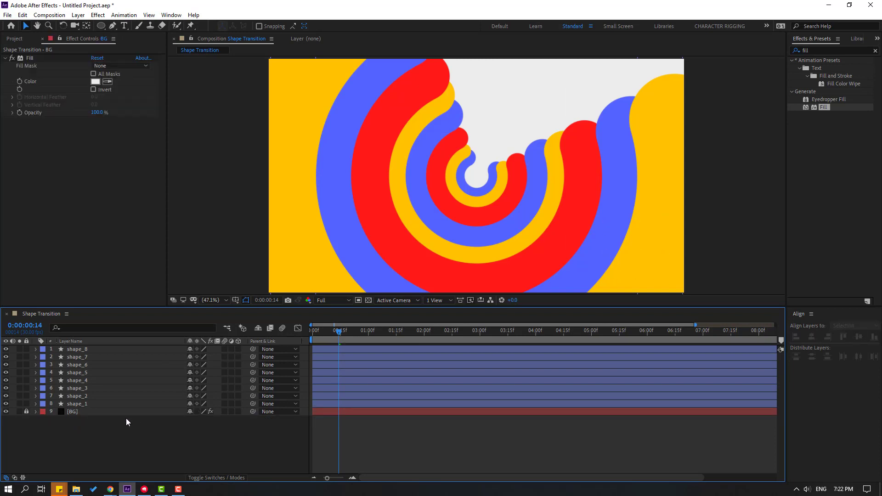
click(81, 398)
drag(321, 396, 345, 349)
- Preview the staggered ring animation, zooming the viewer out to 50%
key(space)
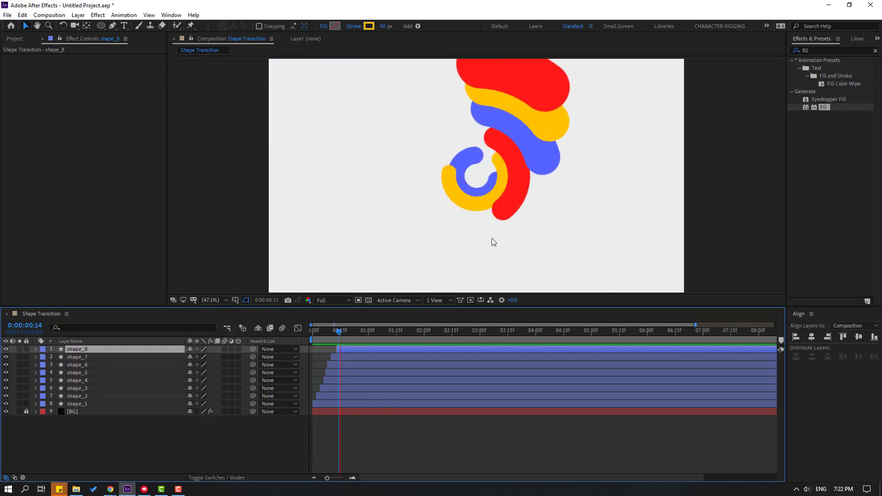
key(comma)
key(comma)
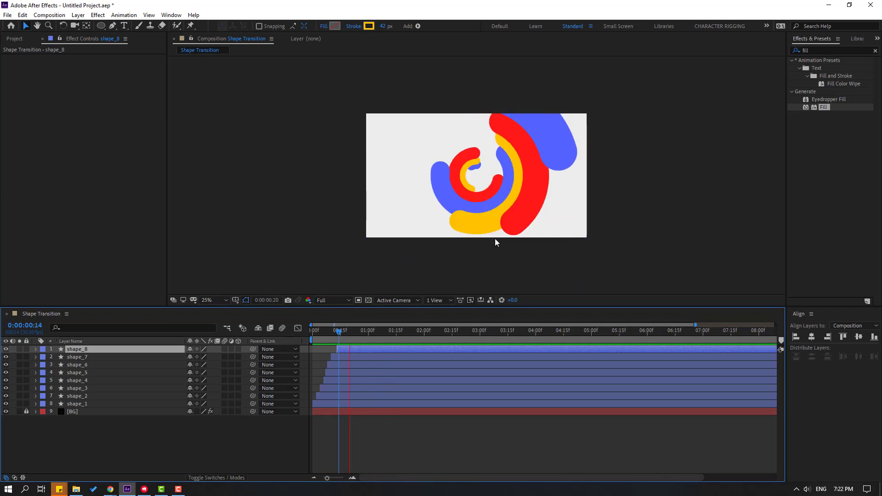
key(space)
key(period)
key(period)
- Duplicate shape_1, move the copy below it, and rename it shape_0
key(space)
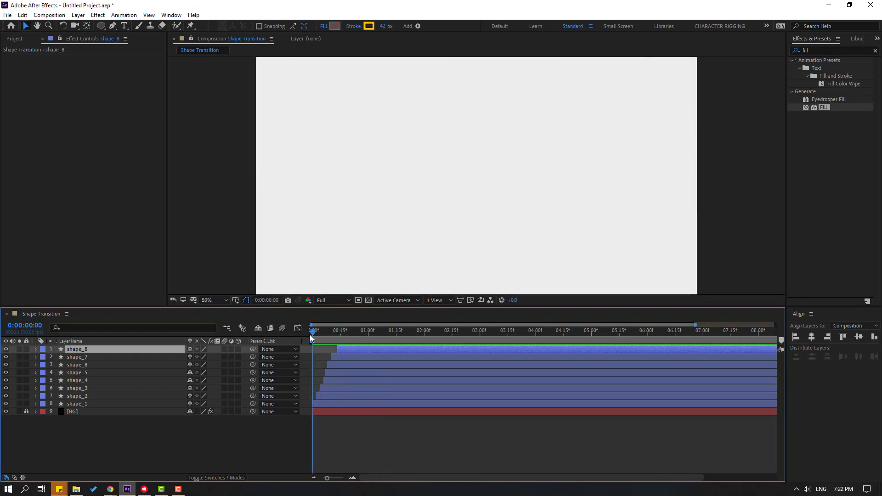
click(78, 404)
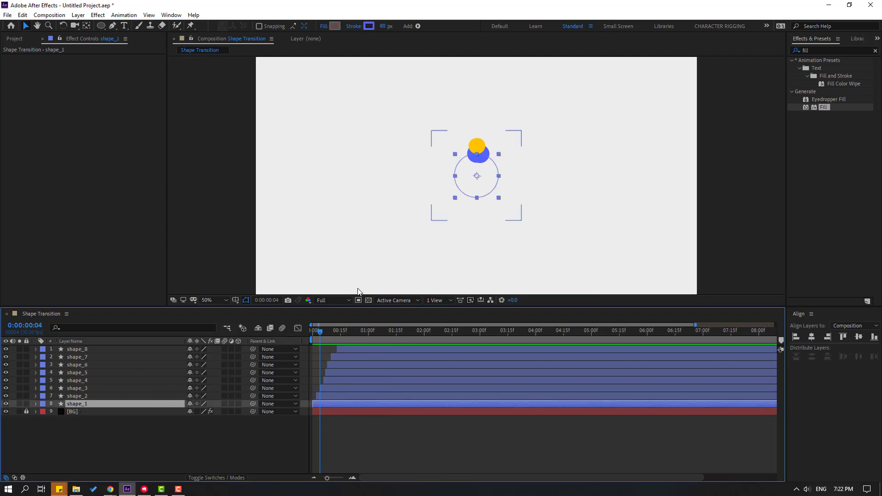
key(period)
key(space)
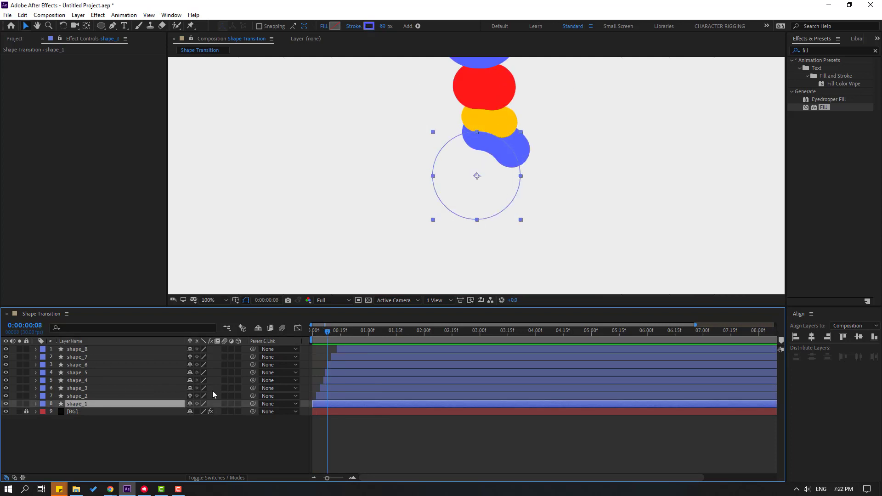
key(ctrl+d)
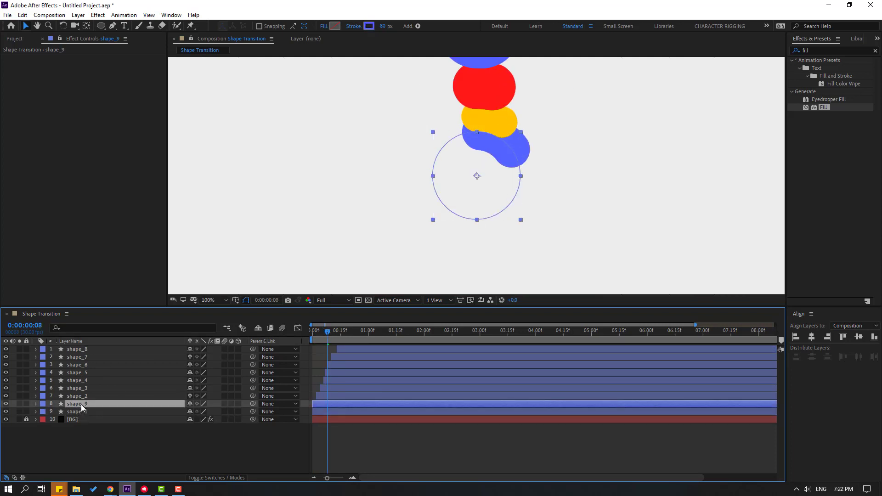
drag(80, 405, 83, 418)
key(Return)
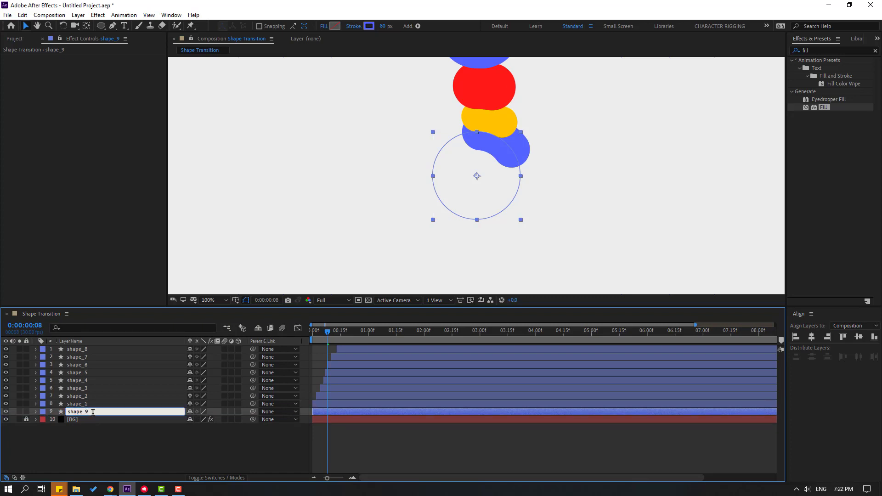
click(105, 443)
- Shrink shape_0 to 36% scale
click(75, 410)
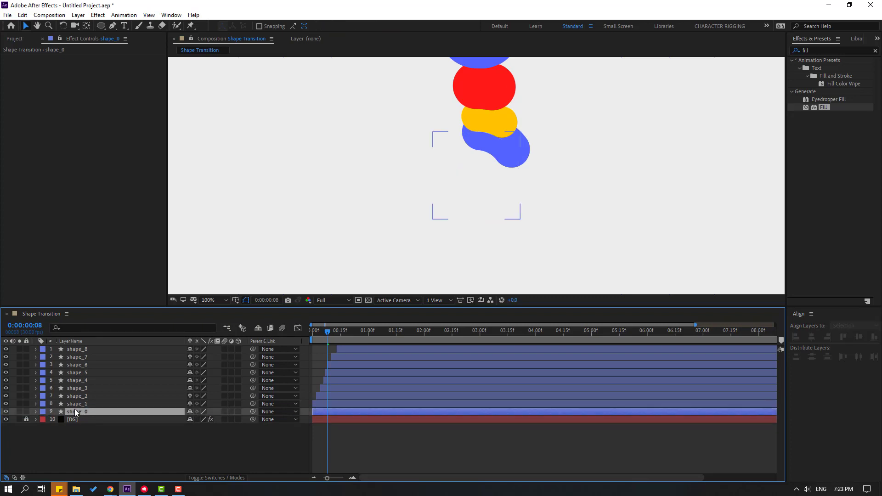
key(s)
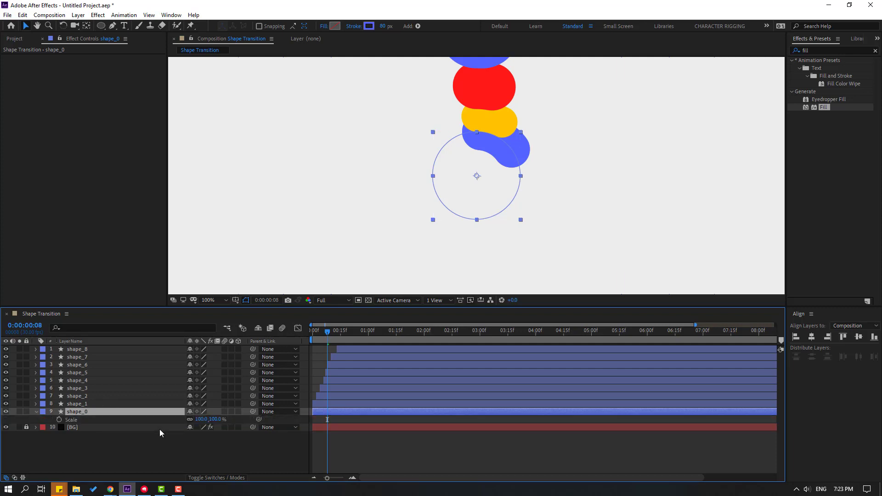
drag(204, 422, 175, 421)
- Give shape_0 a 158 px stroke in lighter blue 6773ED, then select shape_1 through shape_8
mouse_move(383, 26)
mouse_down()
mouse_move(418, 19)
mouse_move(401, 26)
mouse_up()
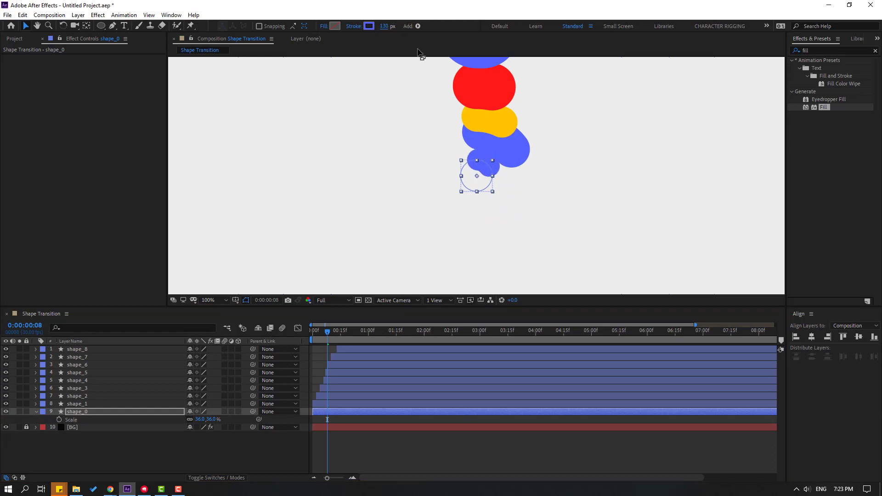
click(369, 26)
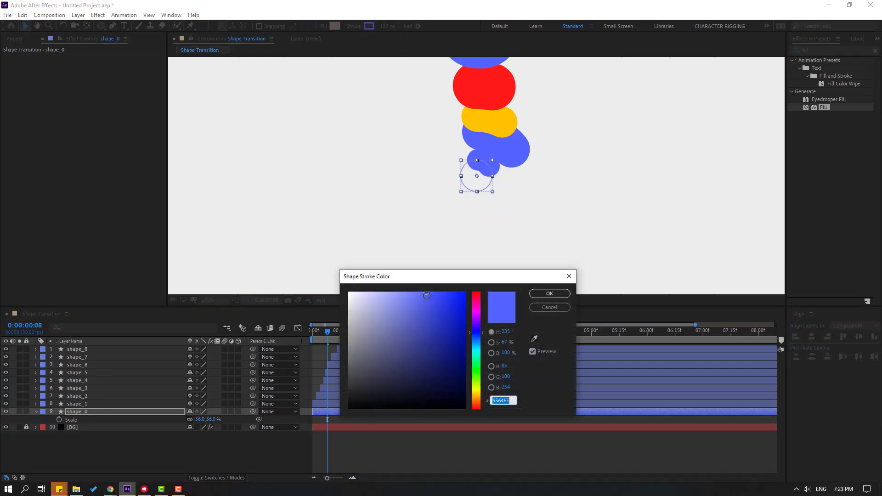
drag(426, 295, 414, 300)
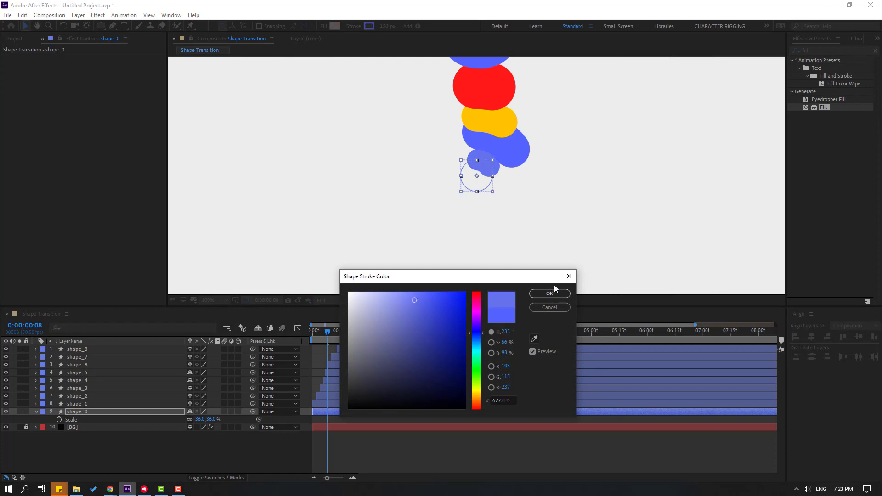
click(551, 293)
click(325, 404)
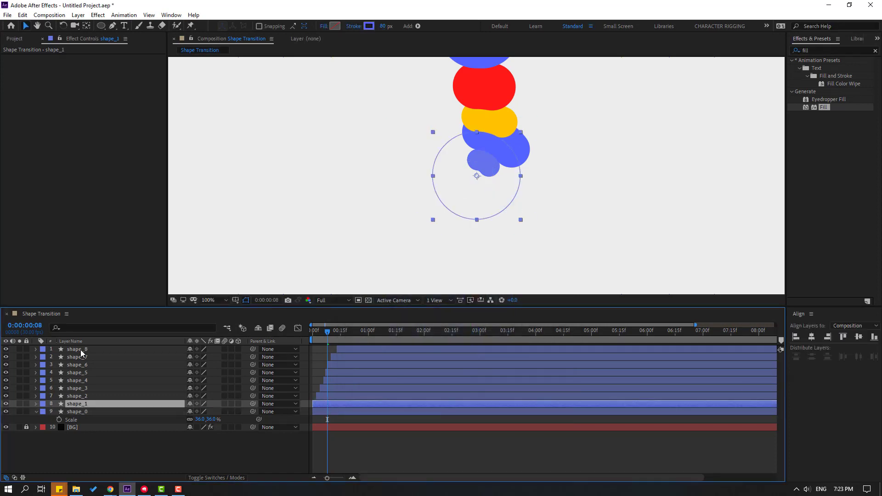